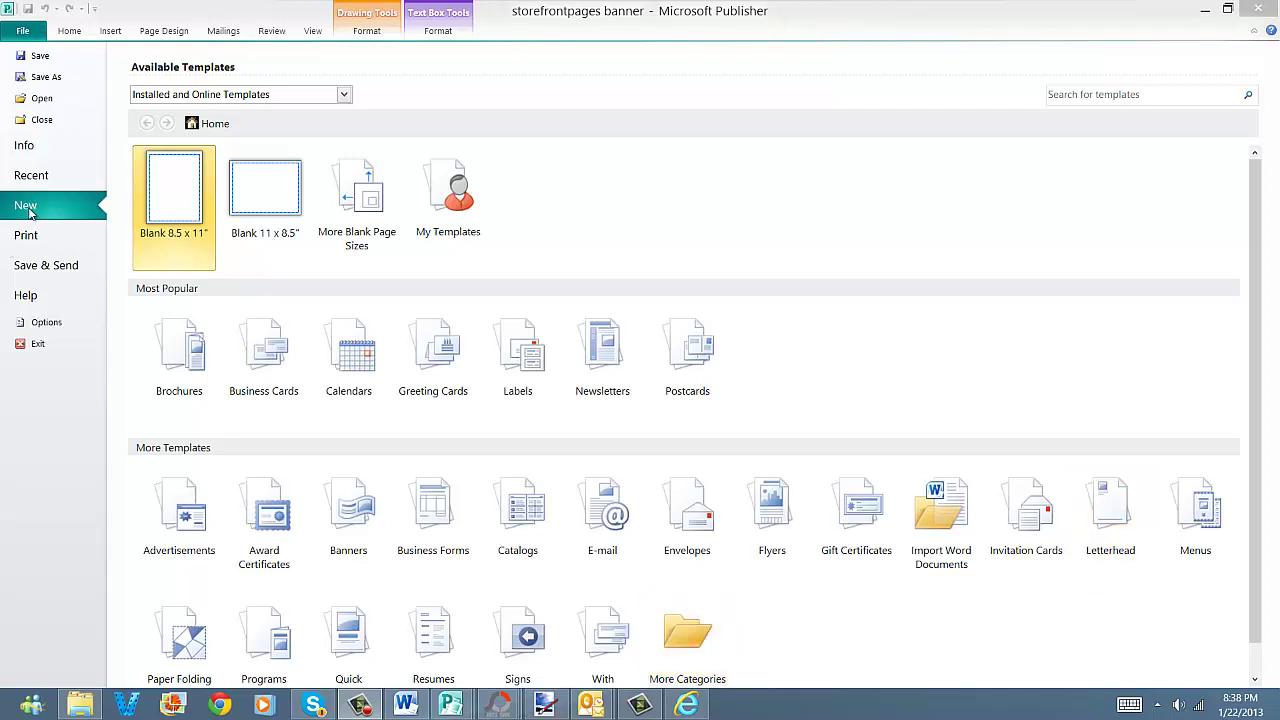
Create a new publication from the Blank 8.5 x 11" template.
double_click(176, 201)
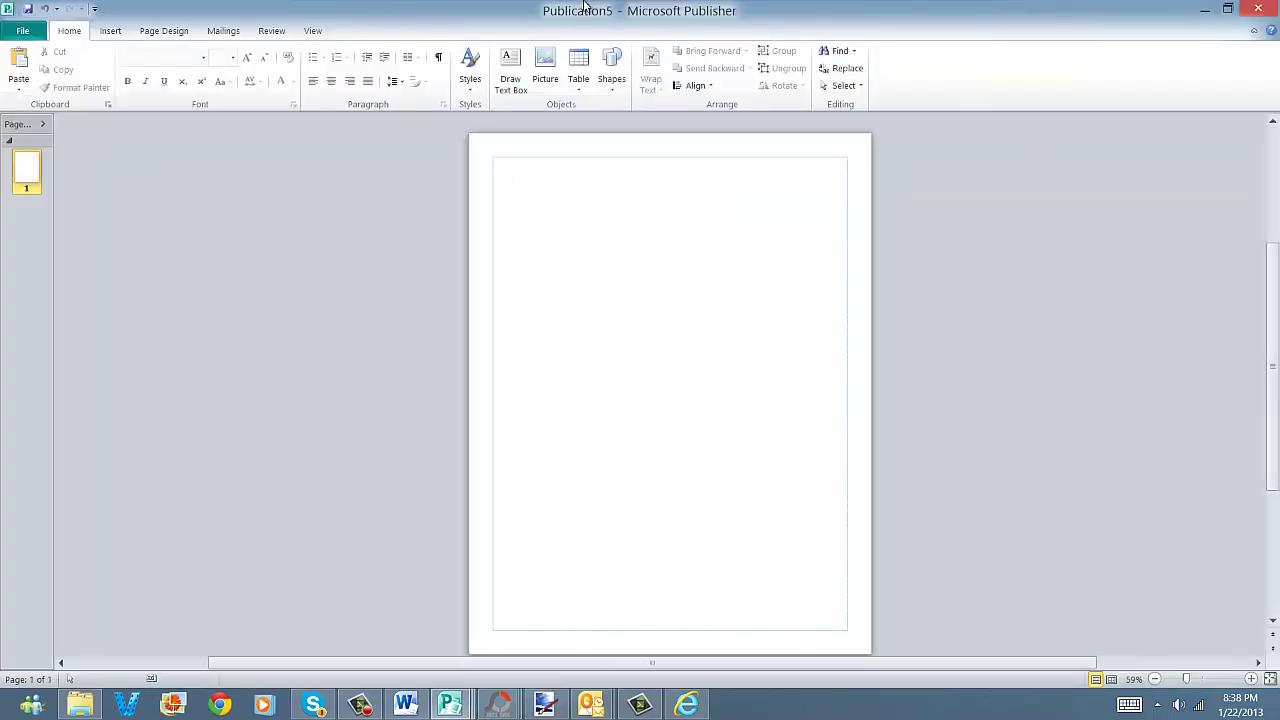
Draw a rectangle shape across the top of the page.
left_click(112, 33)
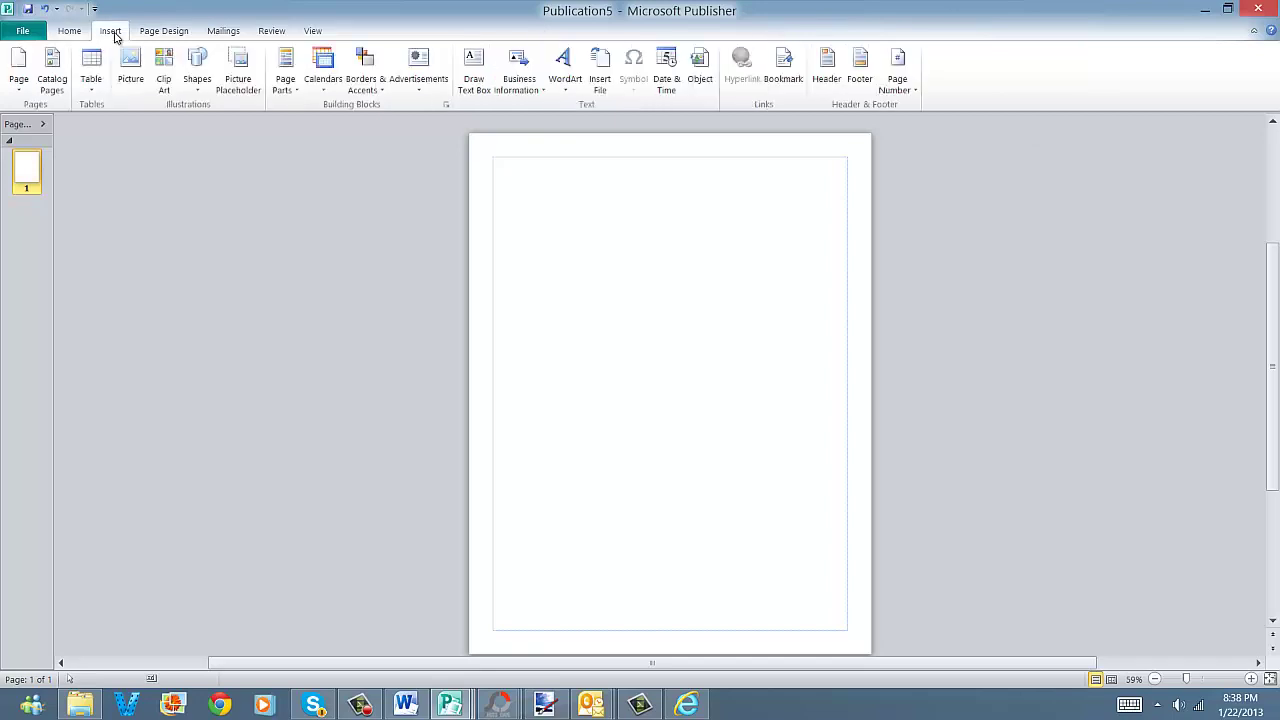
left_click(195, 68)
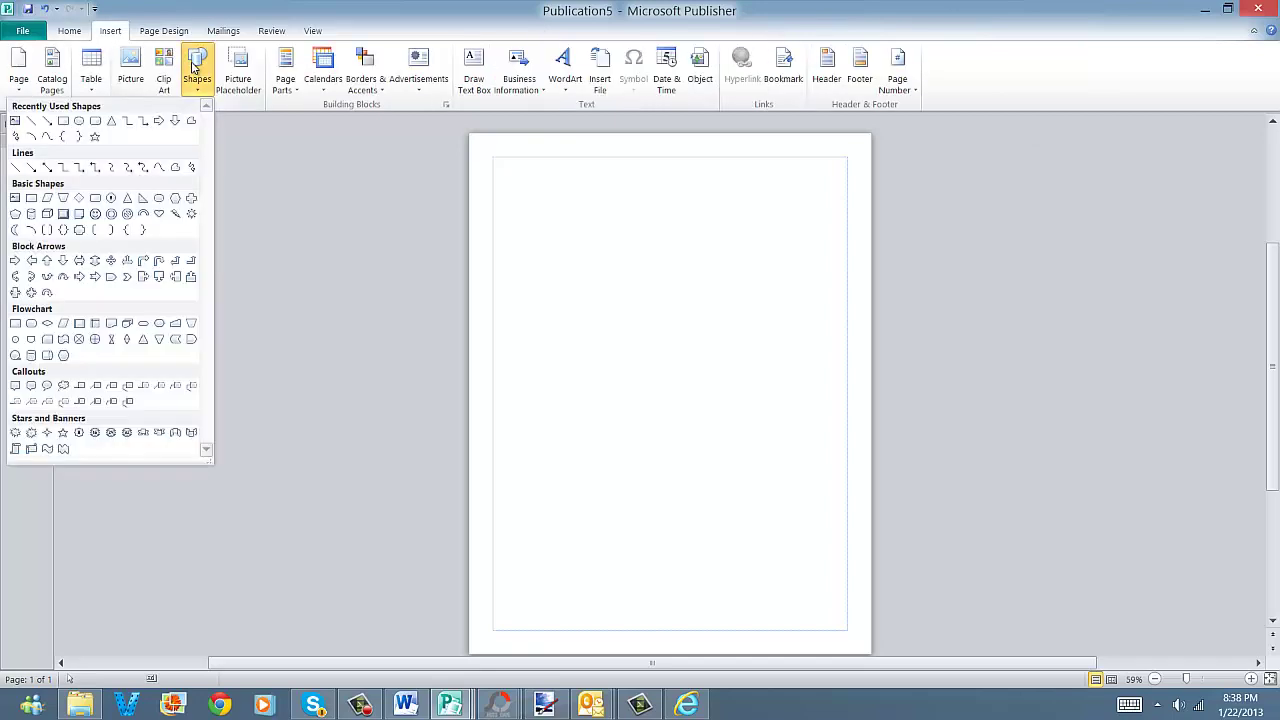
left_click(63, 121)
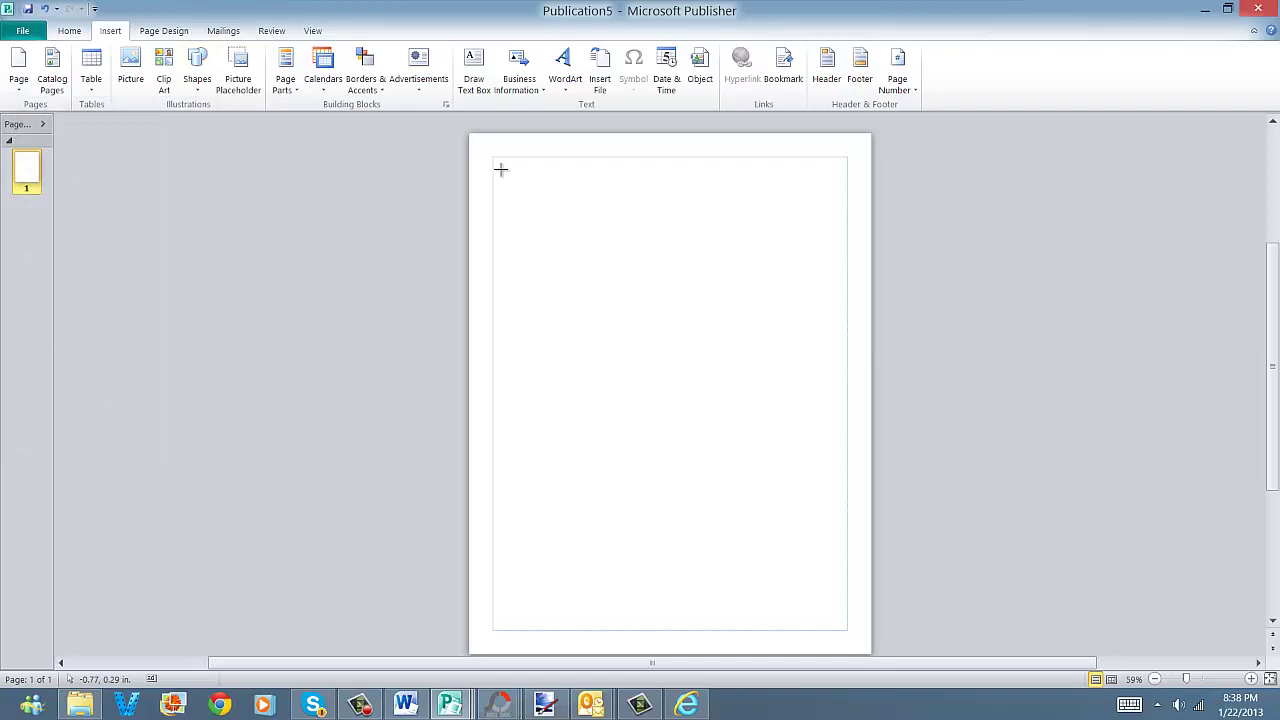
mouse_move(494, 162)
left_mouse_down()
mouse_move(840, 277)
mouse_move(847, 347)
left_mouse_up()
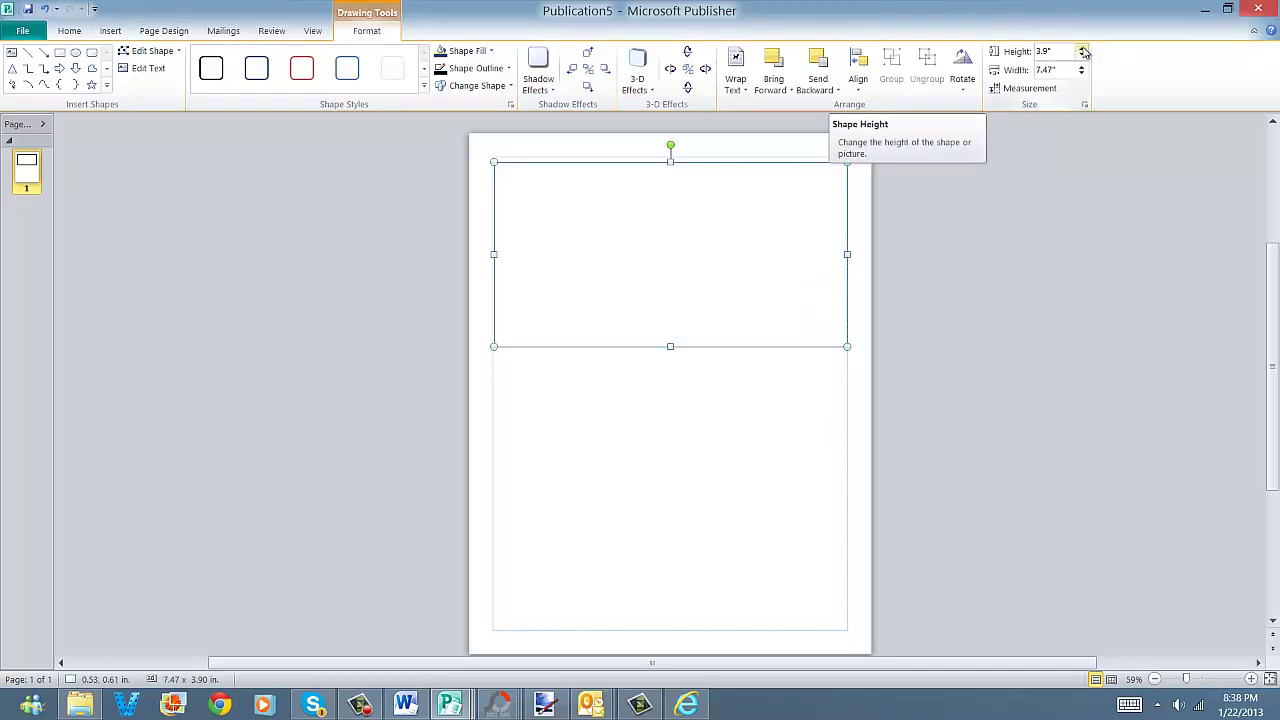
Size the rectangle to 3.3" high and 7.3" wide.
left_click(1083, 50)
left_click(1082, 57)
left_click(1082, 58)
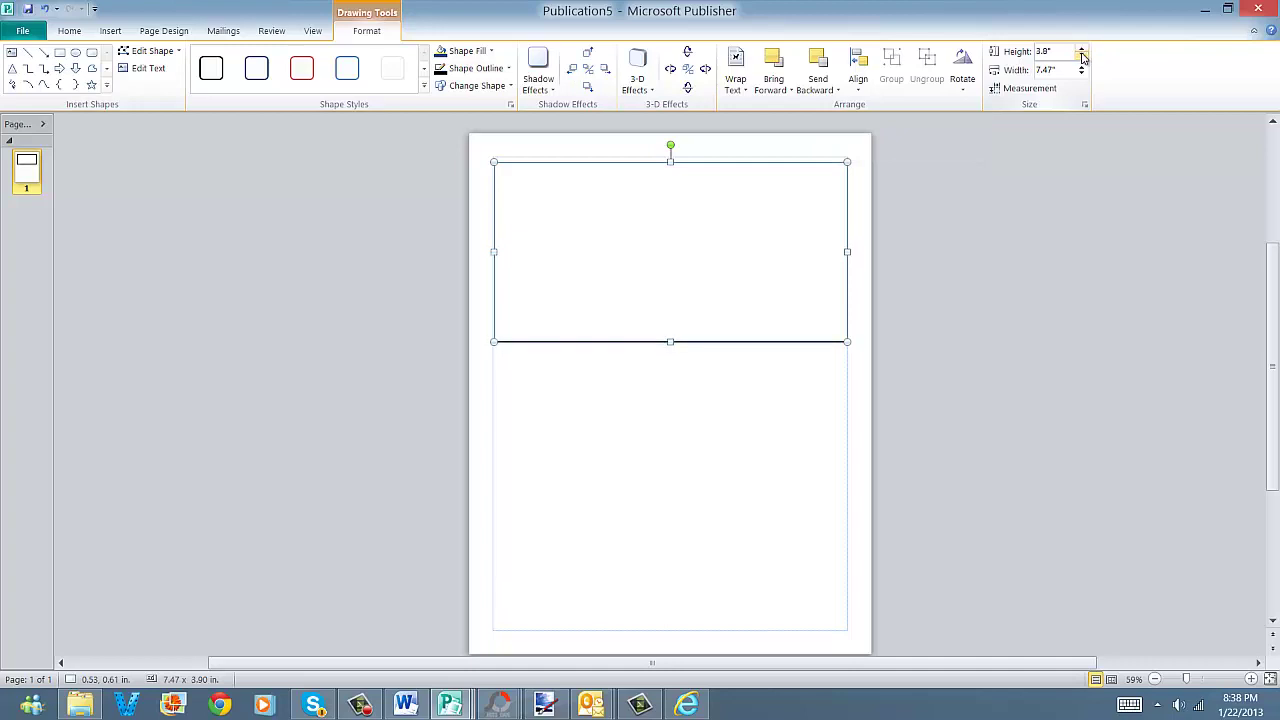
left_click(1082, 57)
left_click(1082, 57)
left_click(1082, 57)
left_click(1082, 57)
left_click(1082, 57)
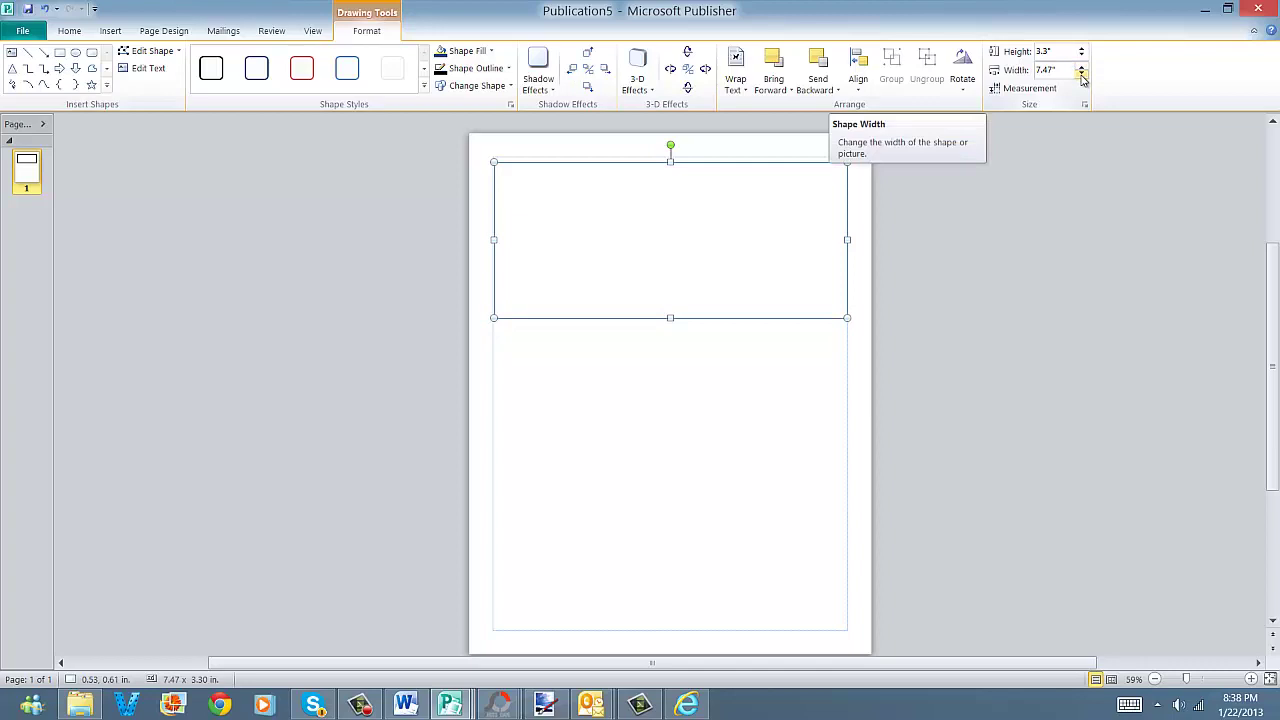
left_click(1082, 75)
left_click(1082, 75)
left_click(1082, 75)
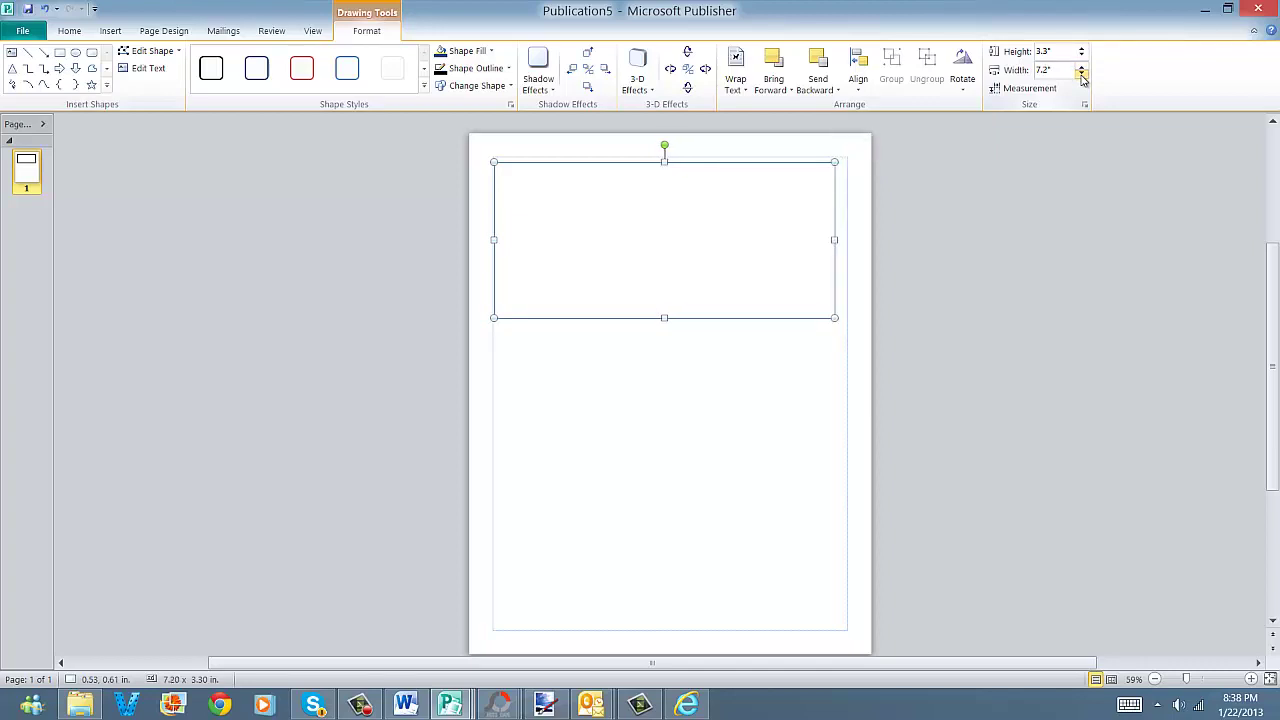
left_click(1082, 75)
left_click(1081, 69)
left_click(1081, 69)
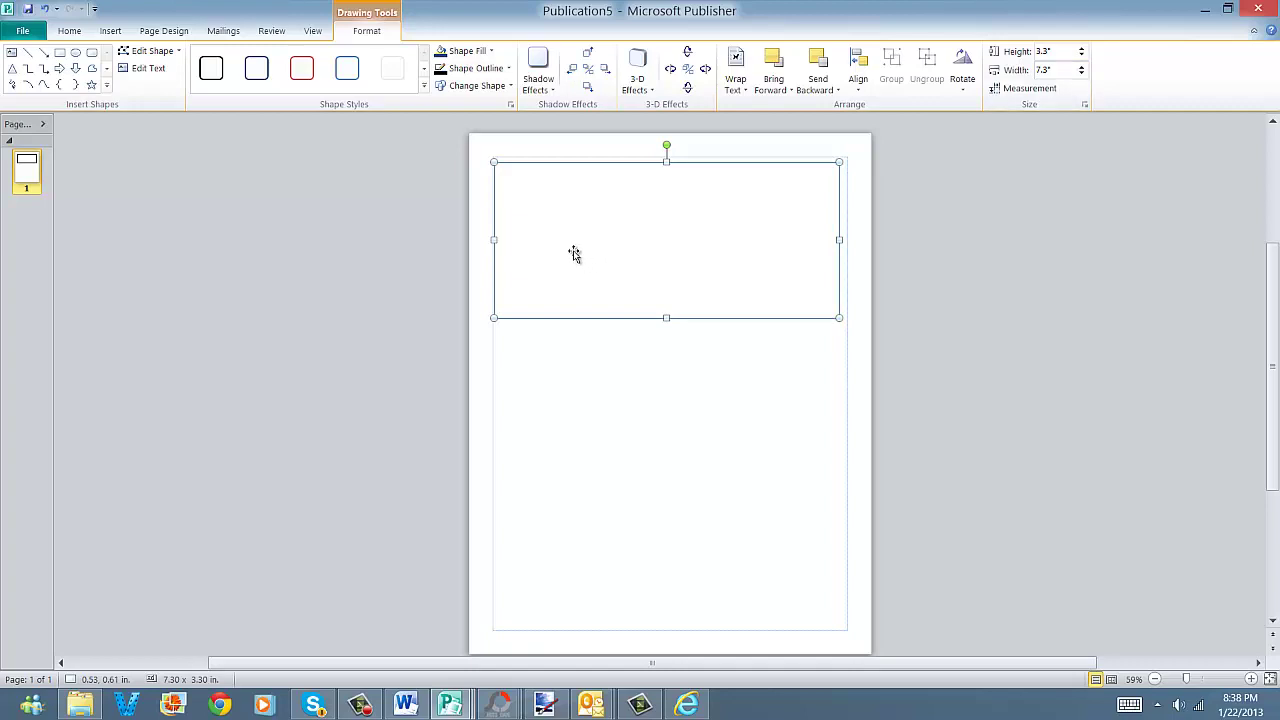
Fill the rectangle with light green, then apply a light green gradient variation.
right_click(531, 203)
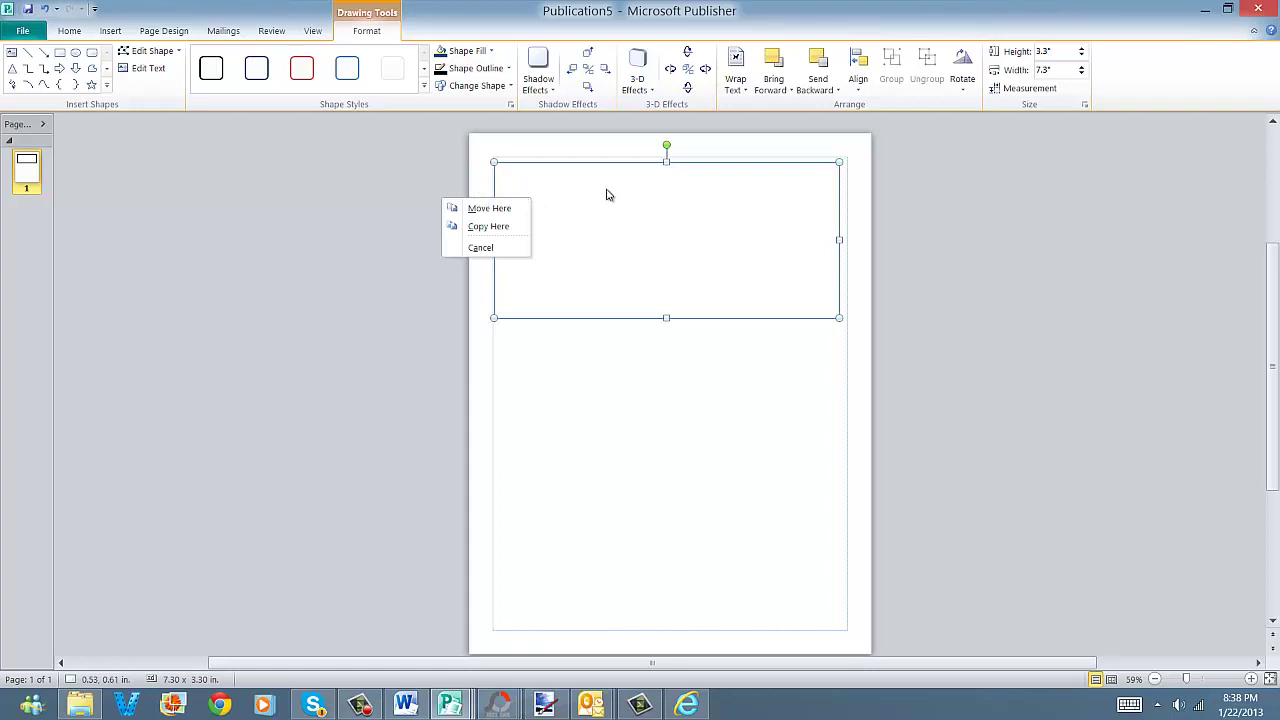
left_click(462, 51)
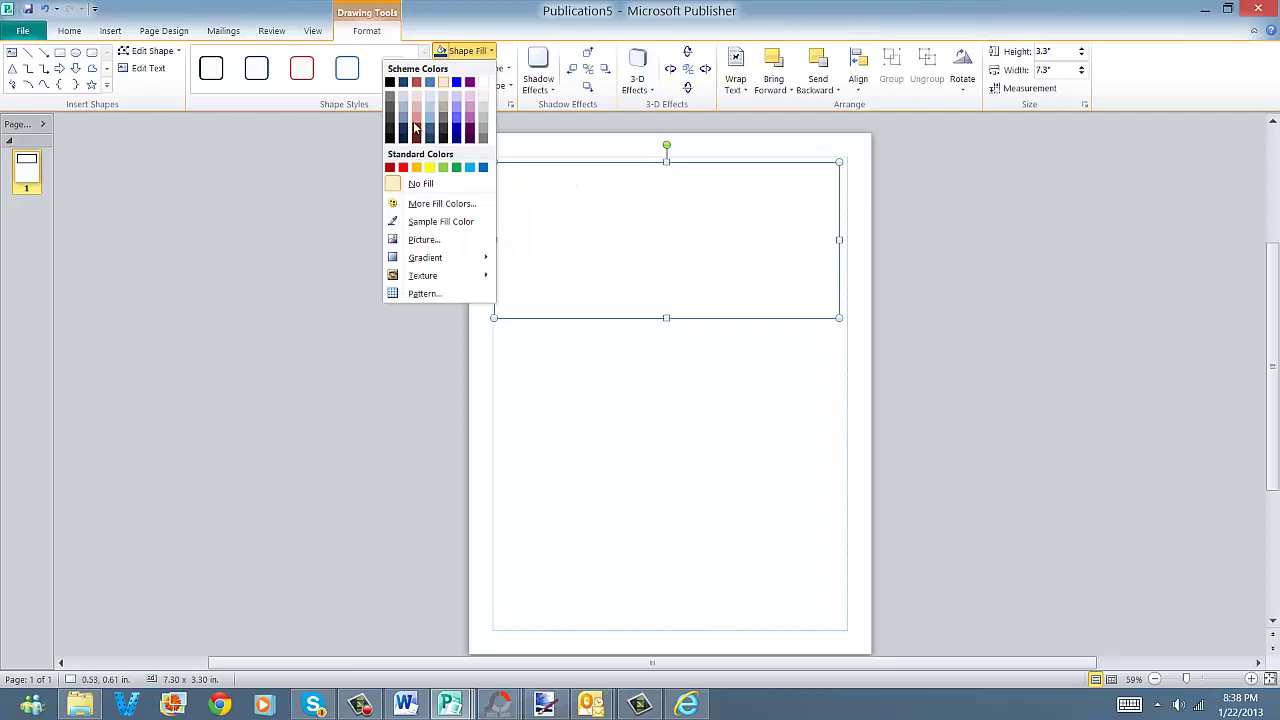
left_click(445, 168)
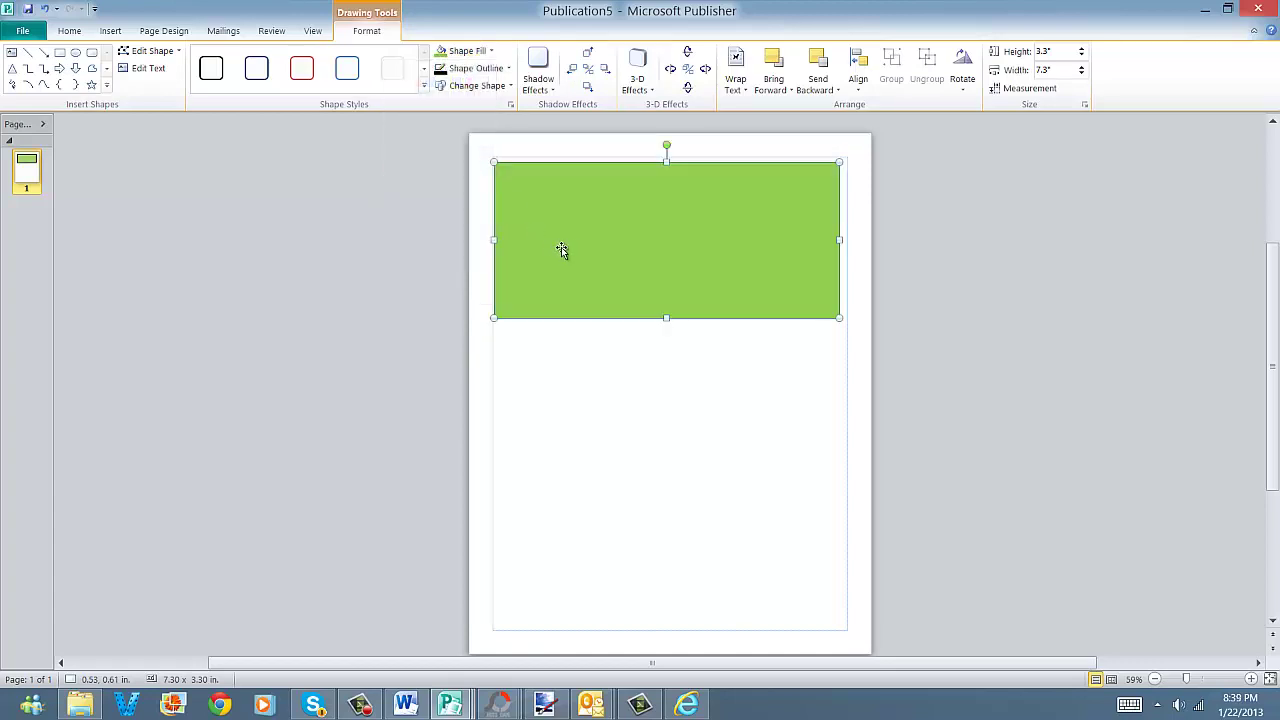
left_click(163, 30)
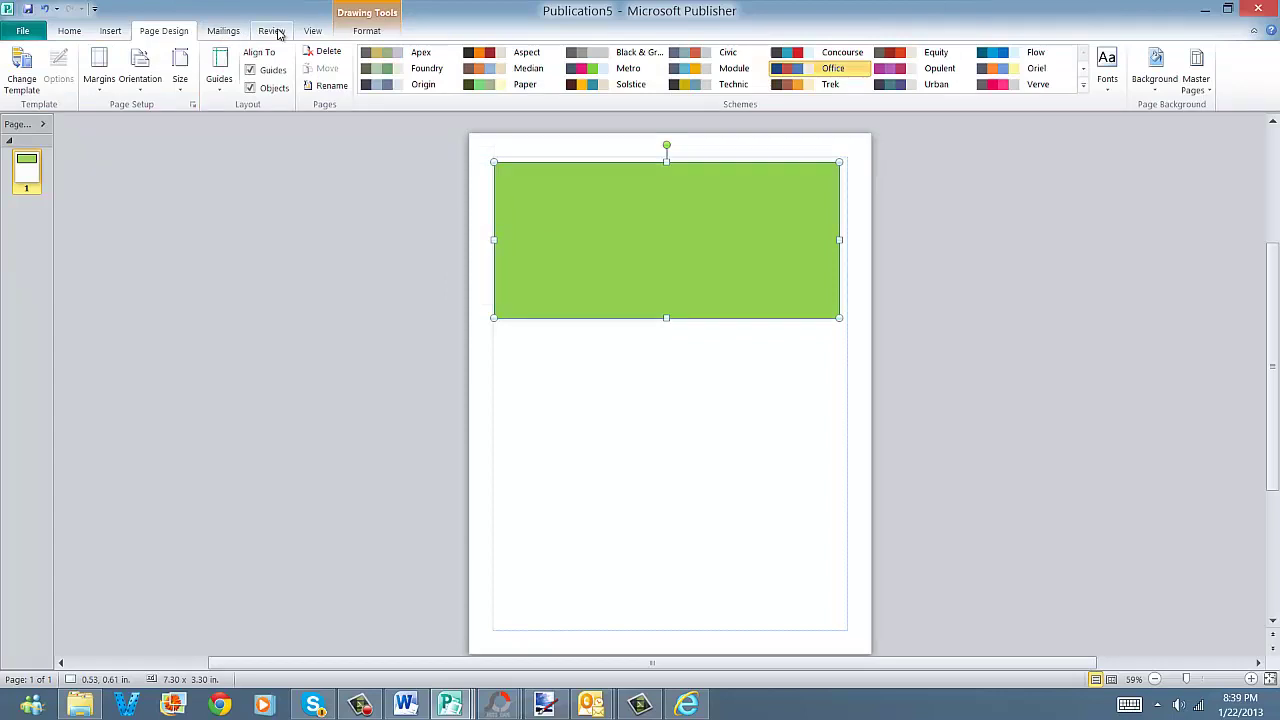
left_click(271, 31)
left_click(314, 31)
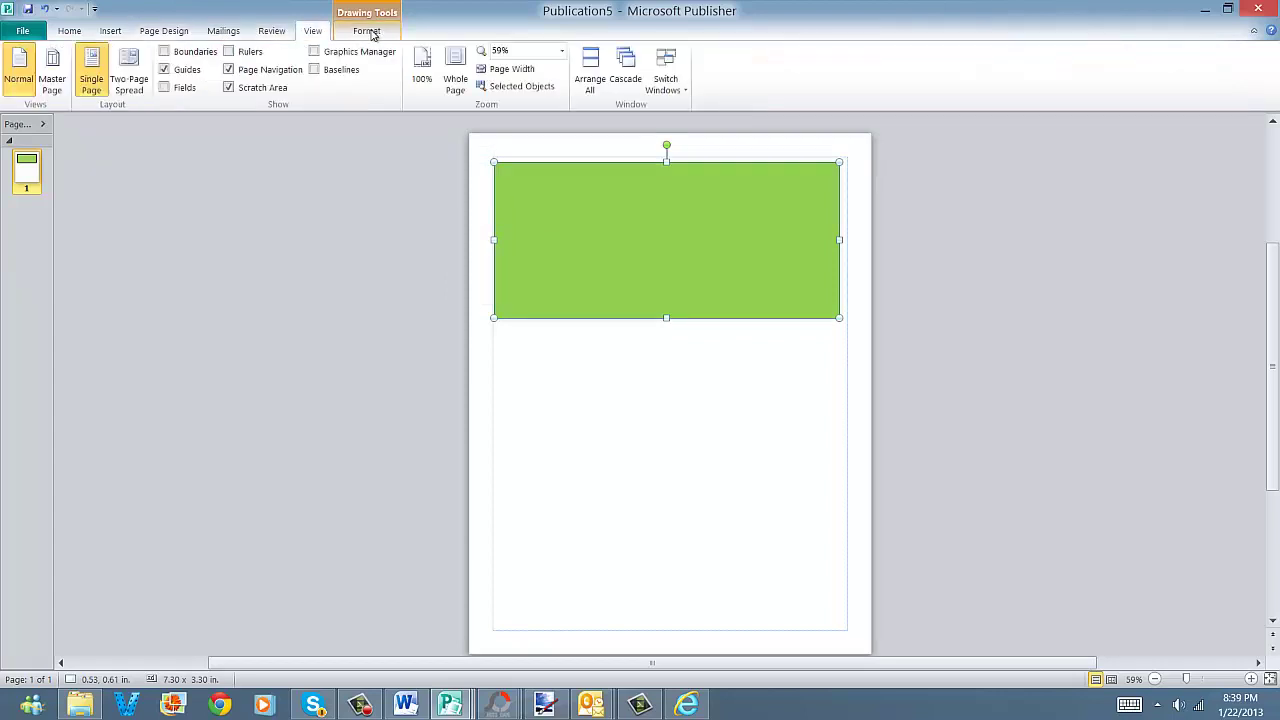
left_click(368, 31)
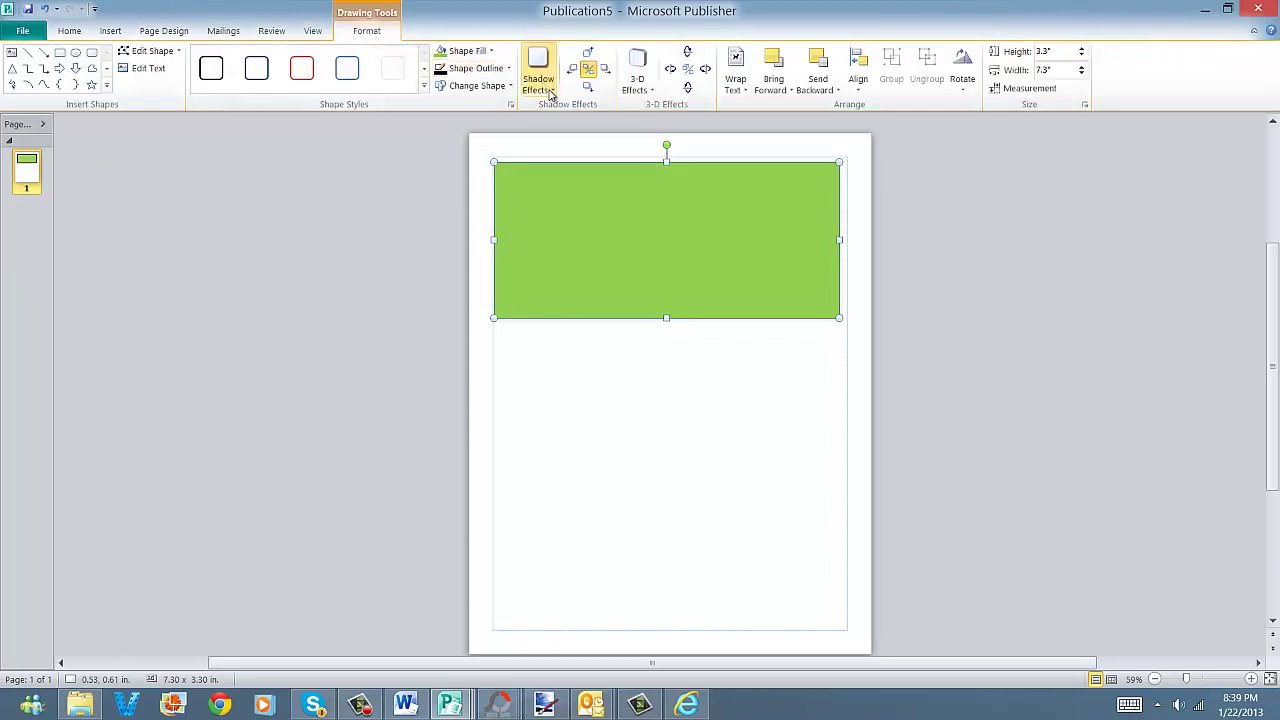
left_click(467, 52)
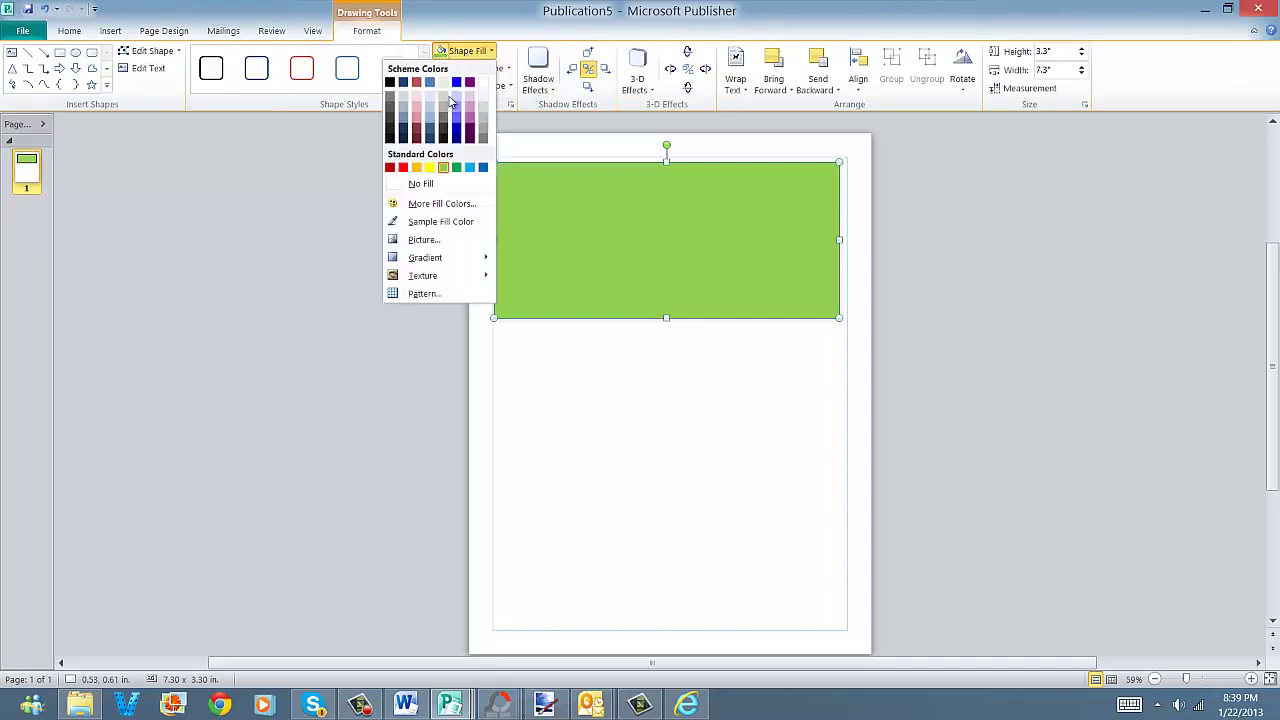
mouse_move(429, 263)
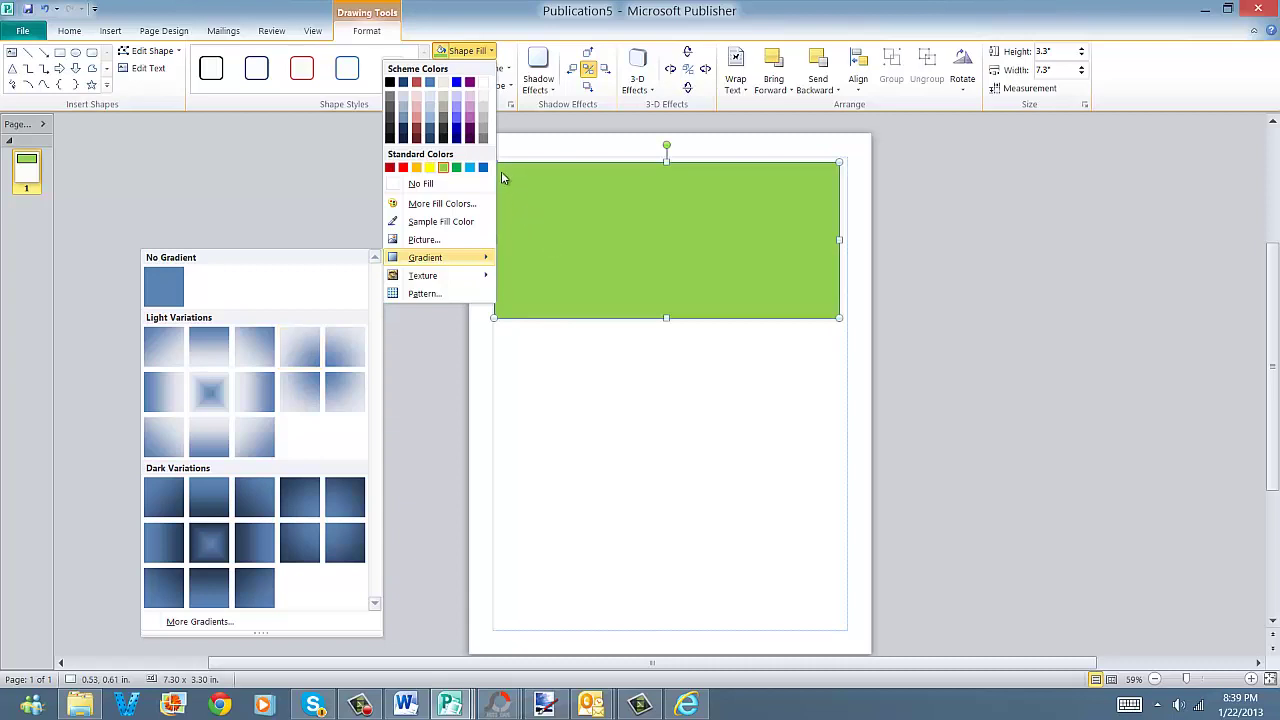
left_click(303, 348)
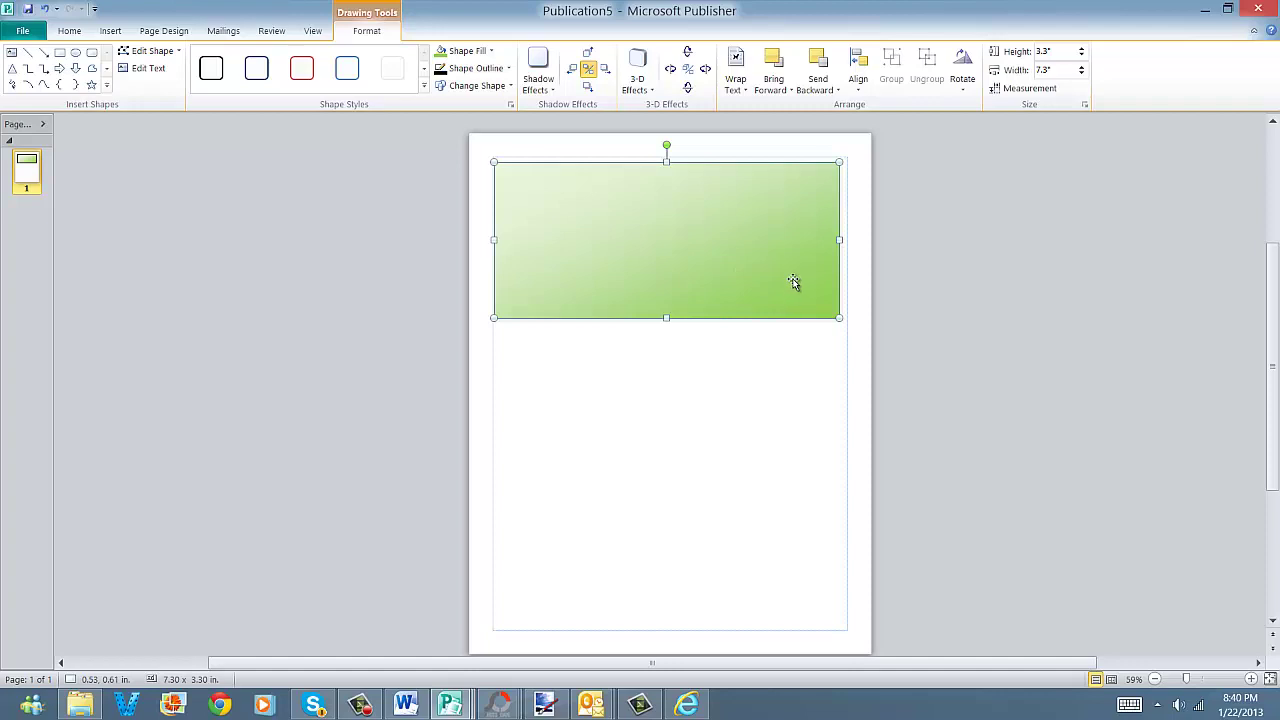
Insert the man's photo from the Pictures > Camera Roll folder.
left_click(110, 31)
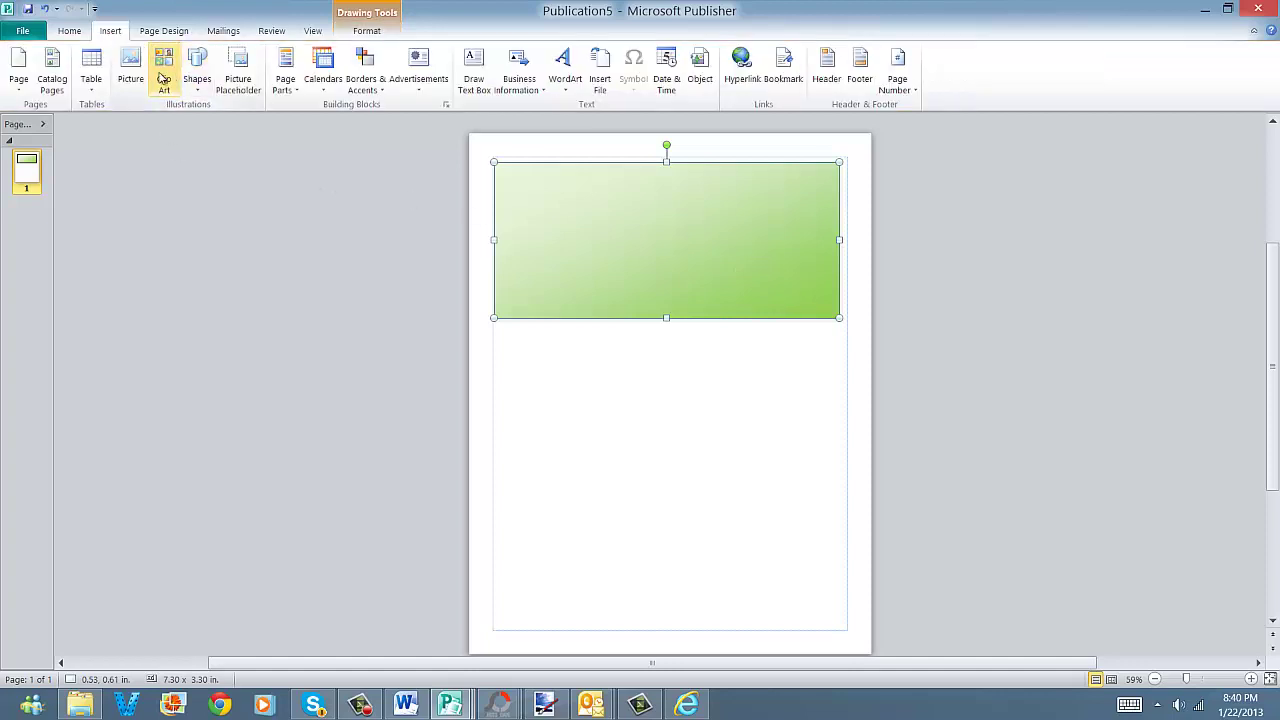
left_click(130, 77)
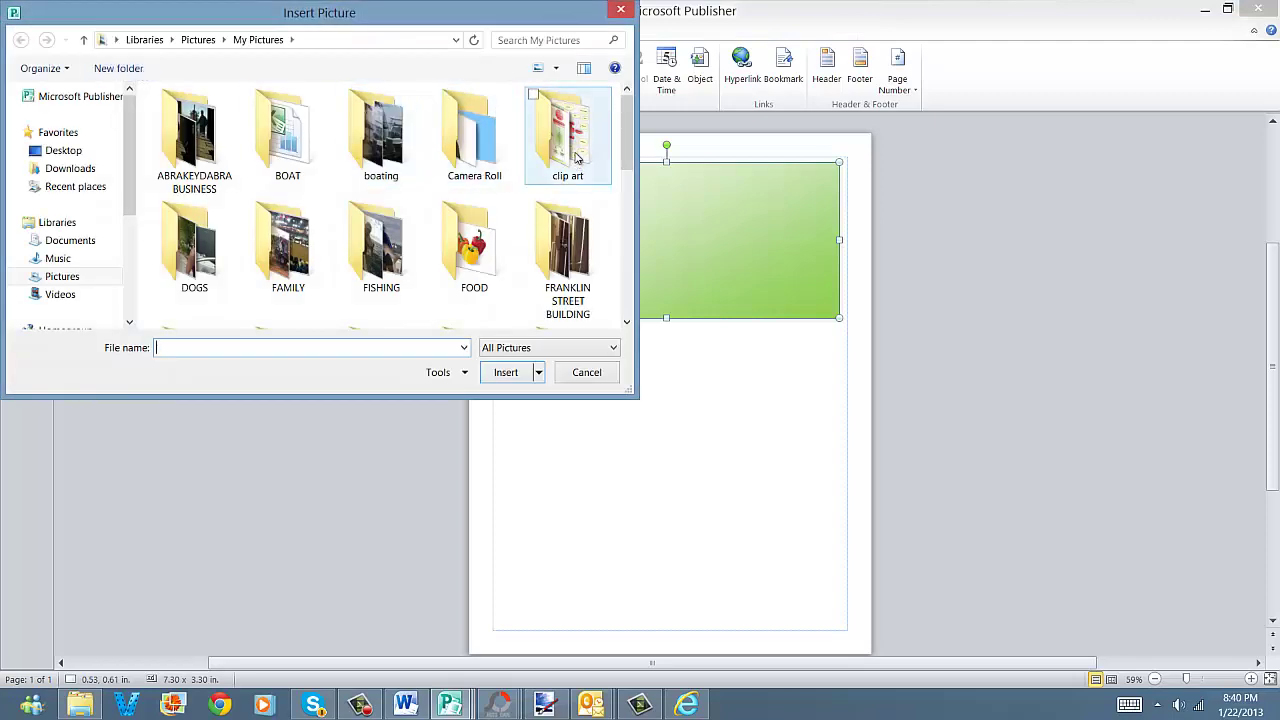
left_click(574, 152)
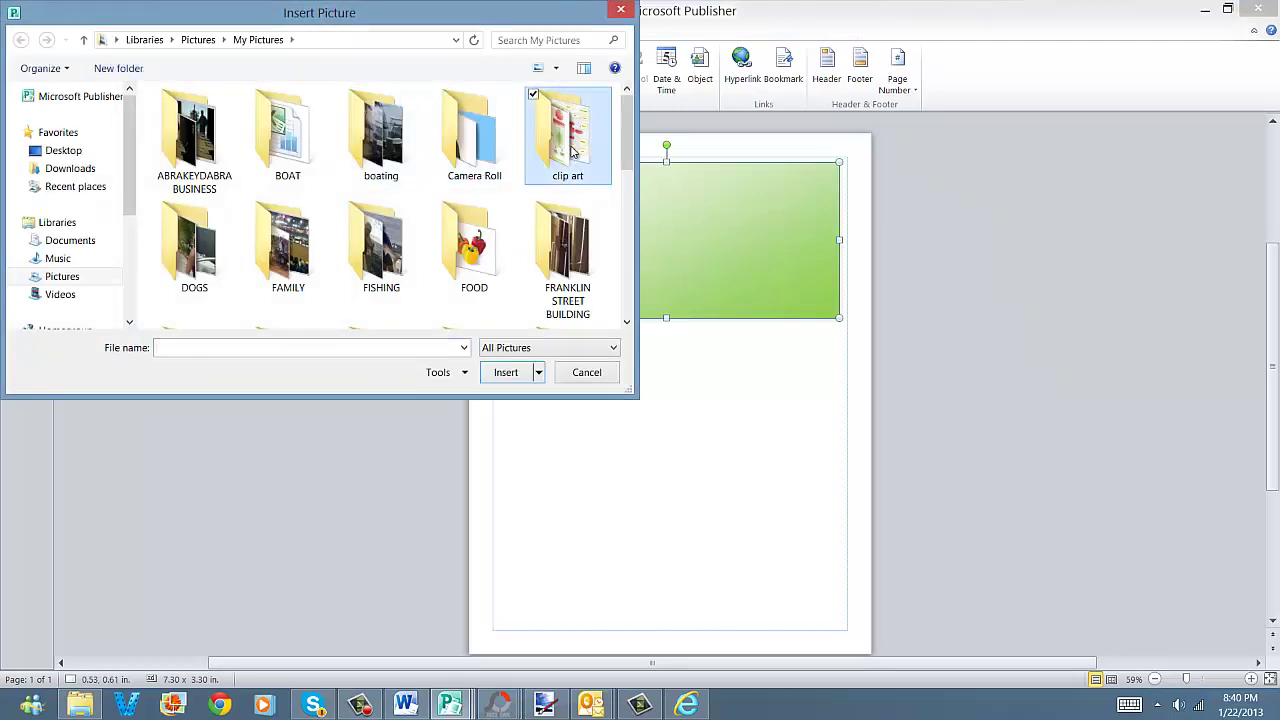
double_click(574, 152)
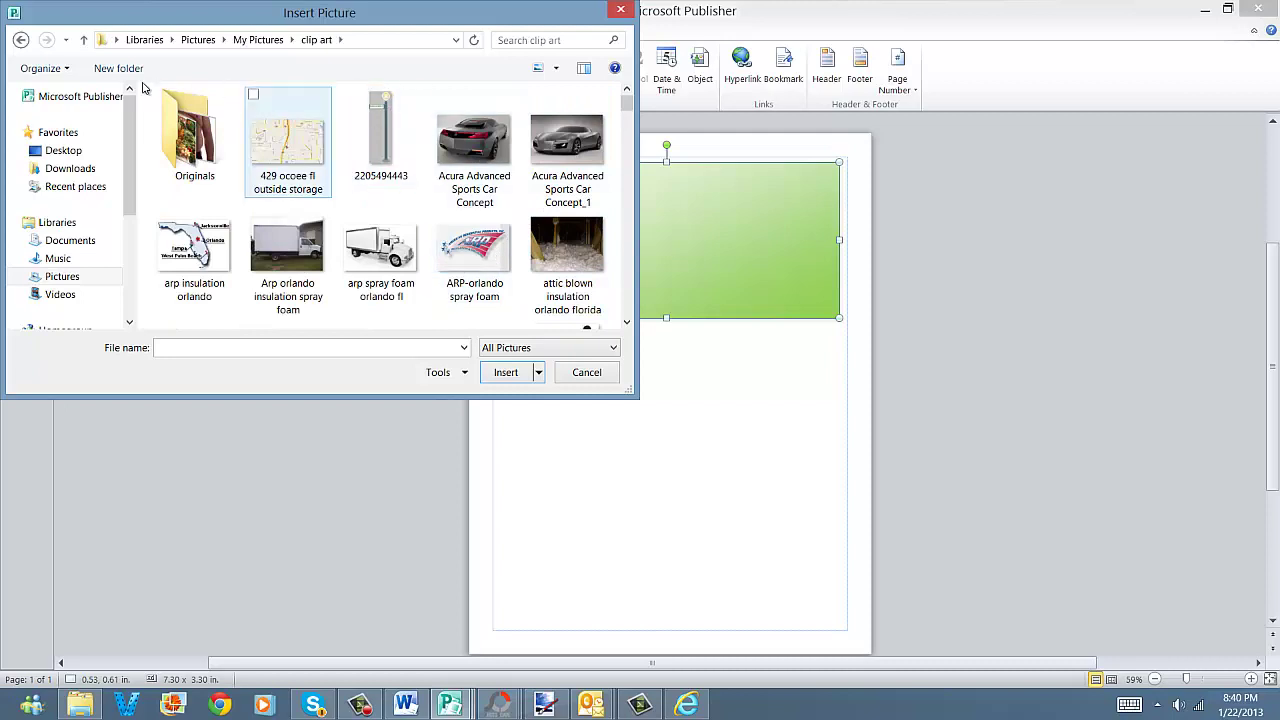
left_click(70, 277)
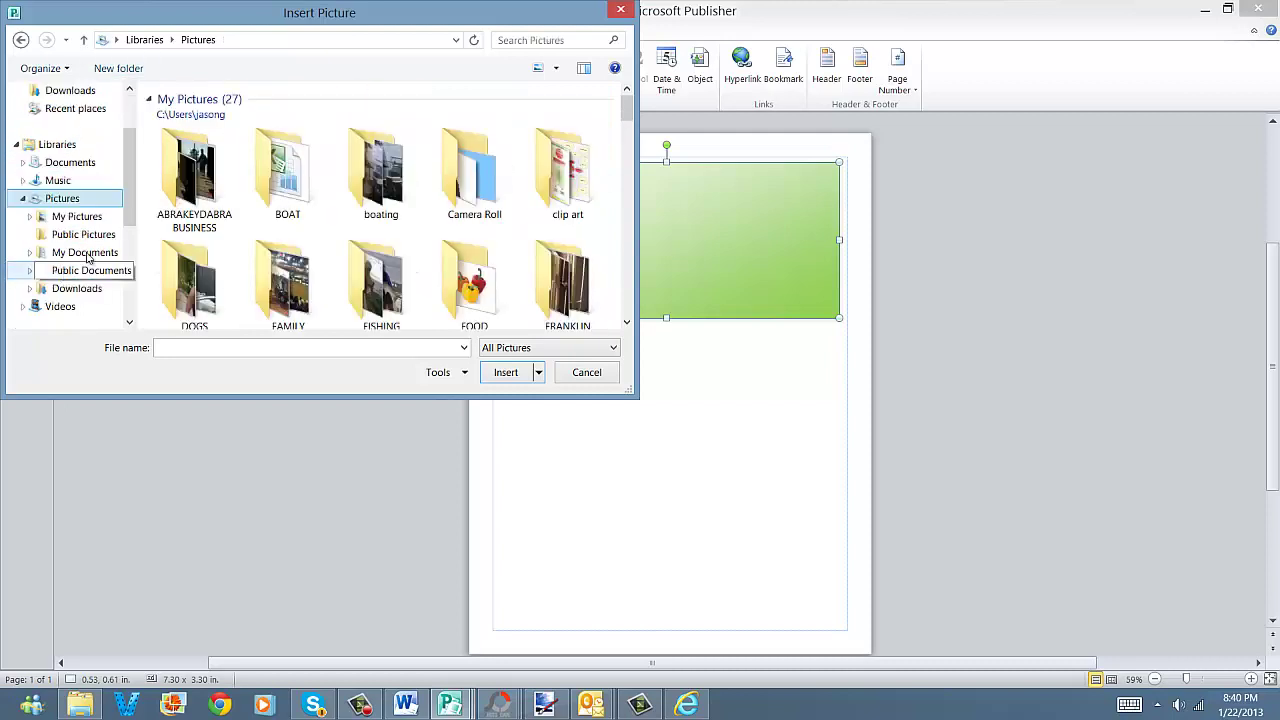
left_click(461, 184)
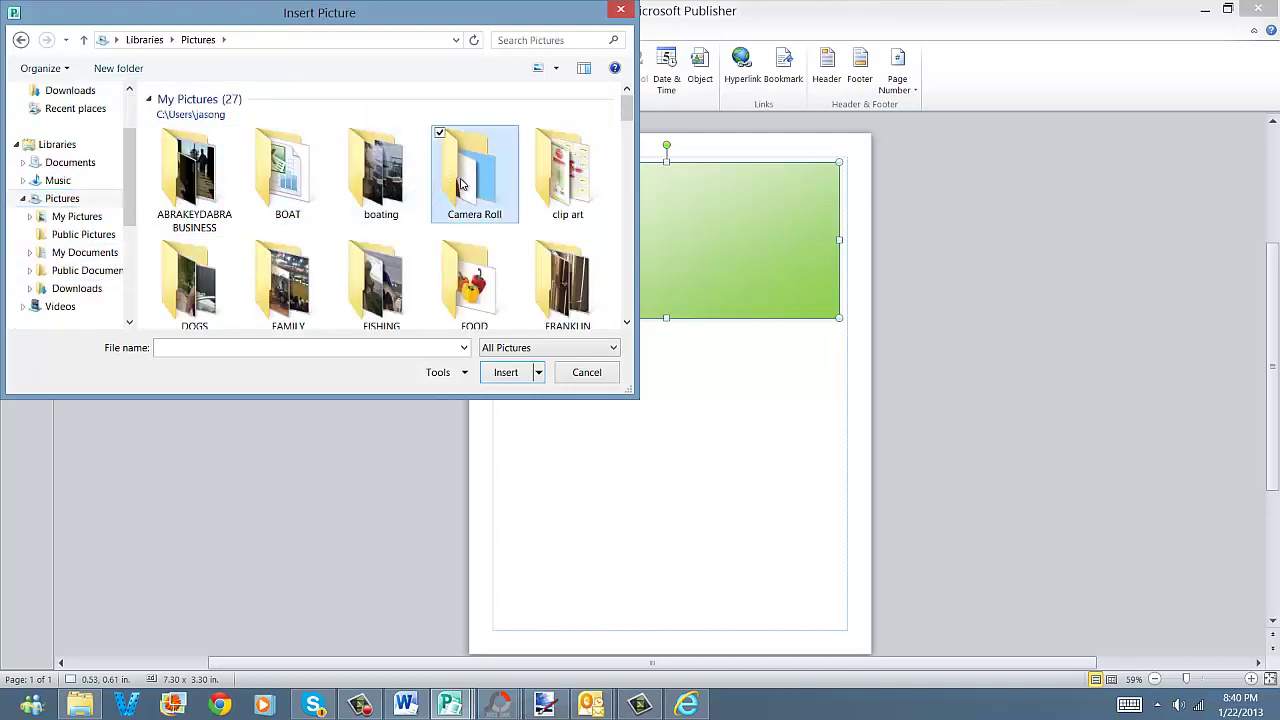
double_click(461, 184)
double_click(292, 284)
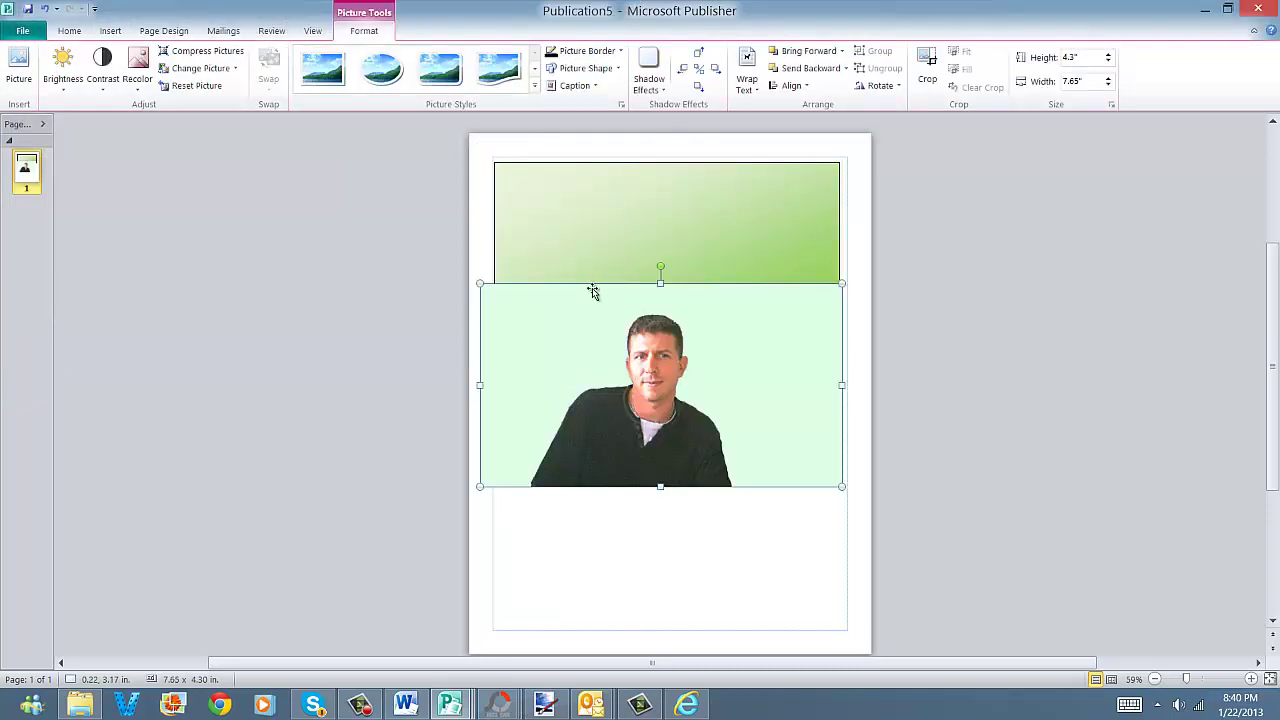
Make the photo's pale green background transparent and move the man onto the green banner.
left_click_drag(597, 309, 592, 401)
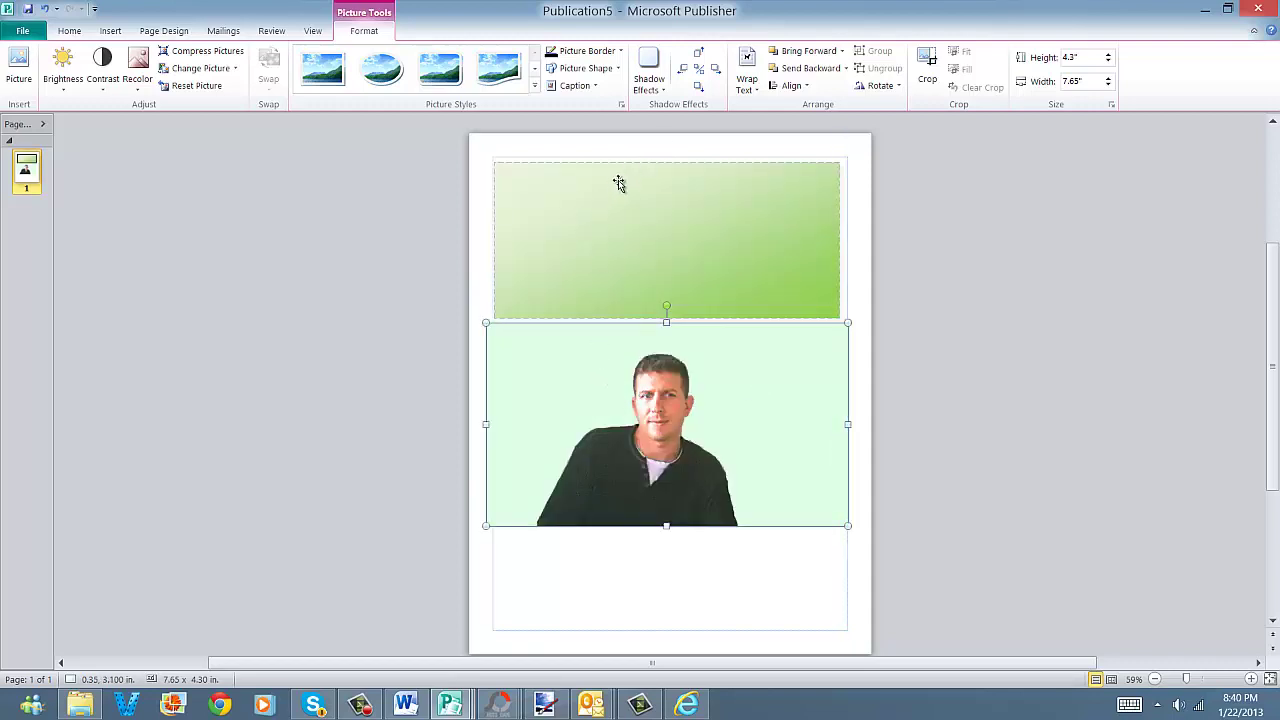
right_click(557, 392)
key("Escape")
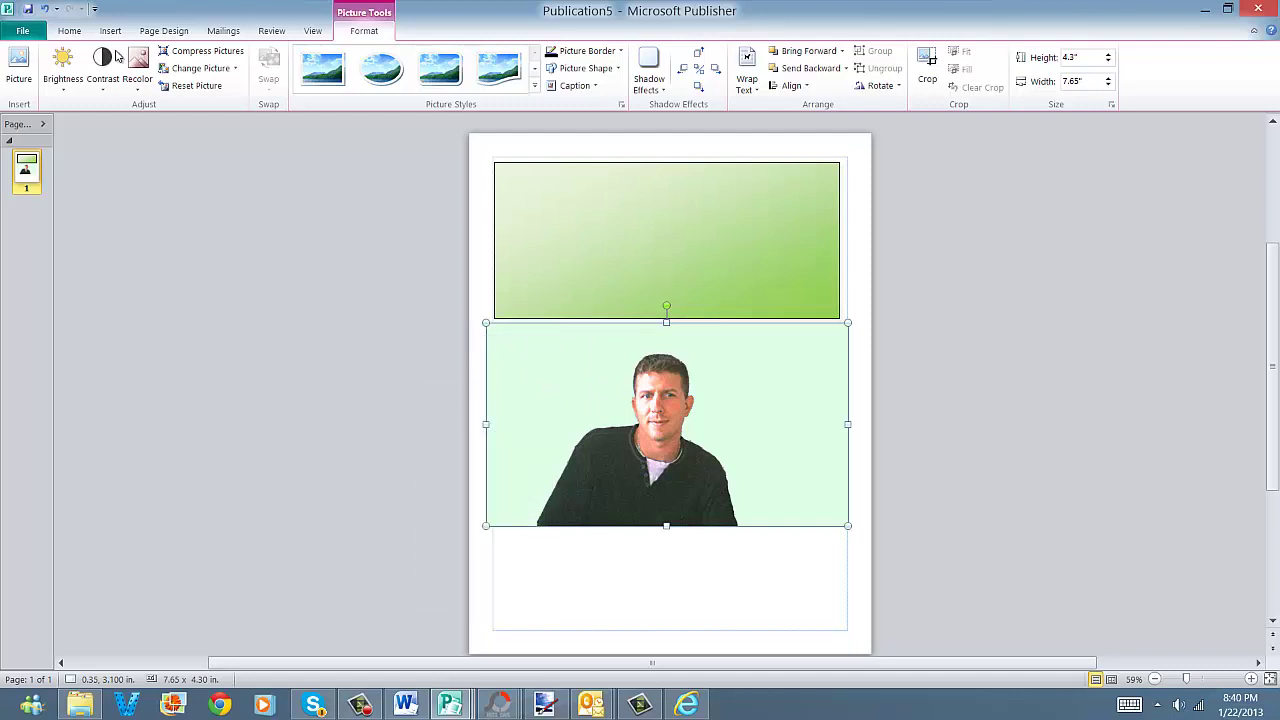
left_click(137, 74)
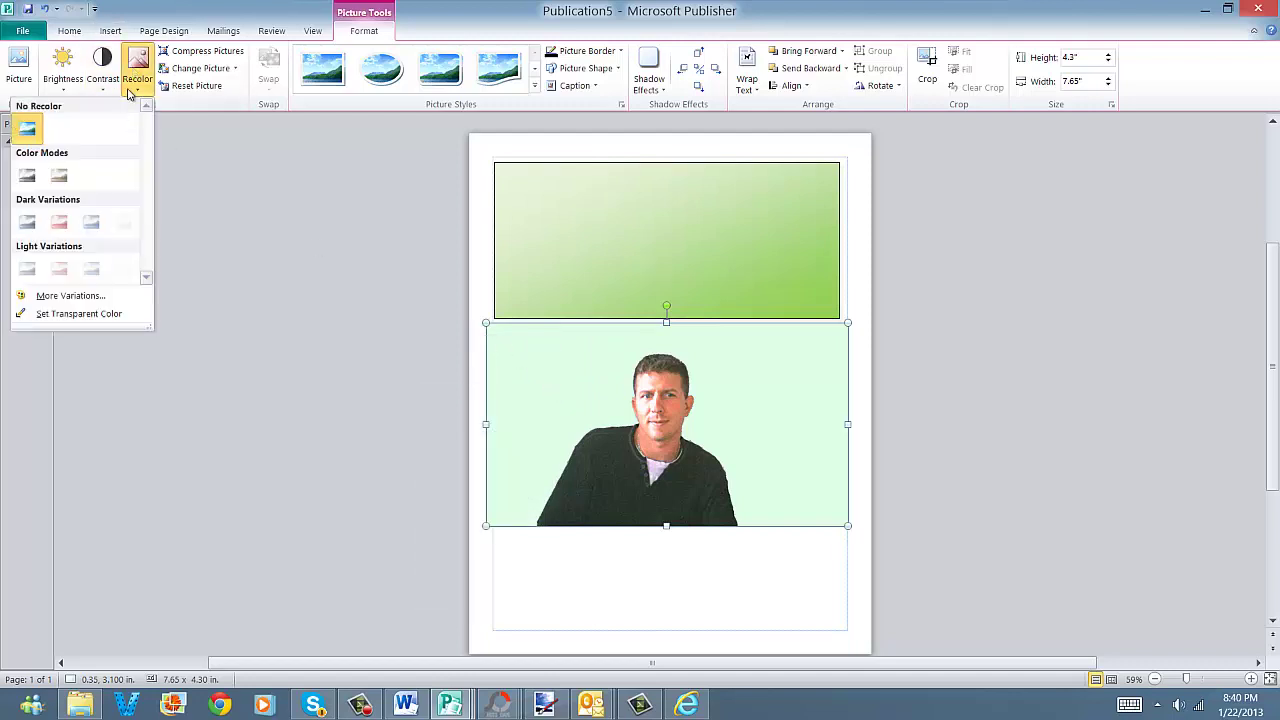
left_click(99, 314)
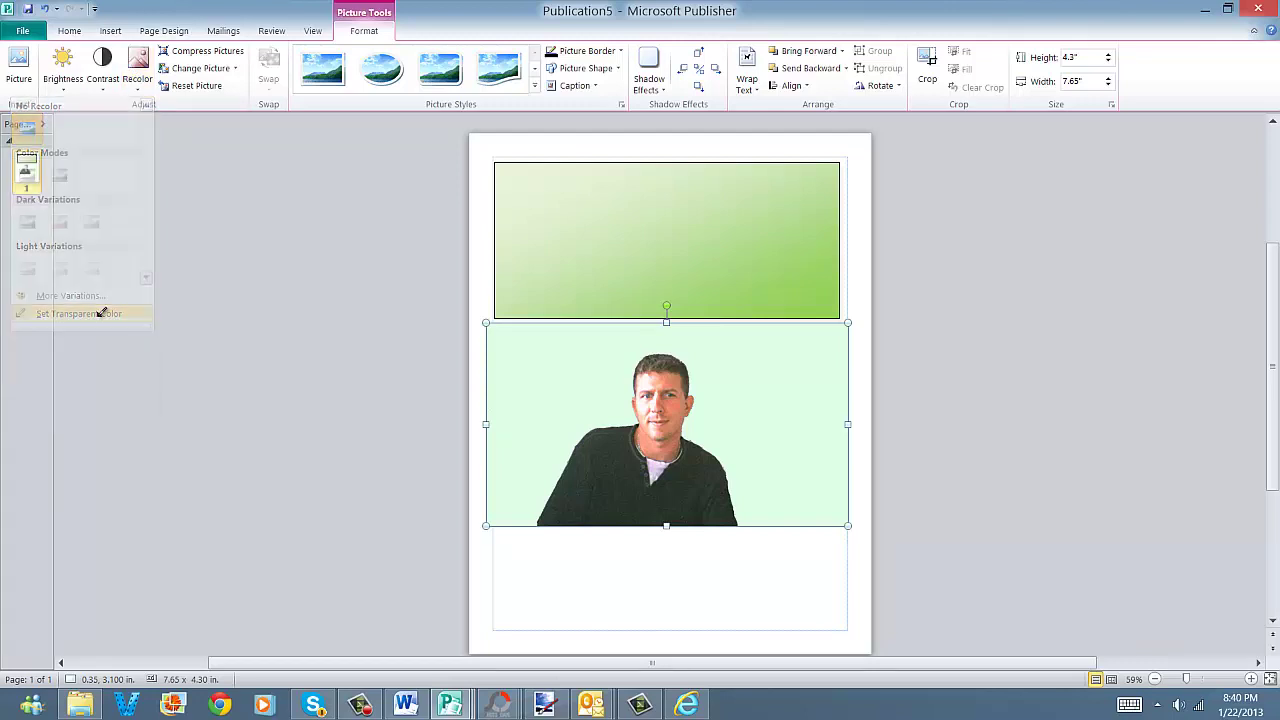
left_click(579, 378)
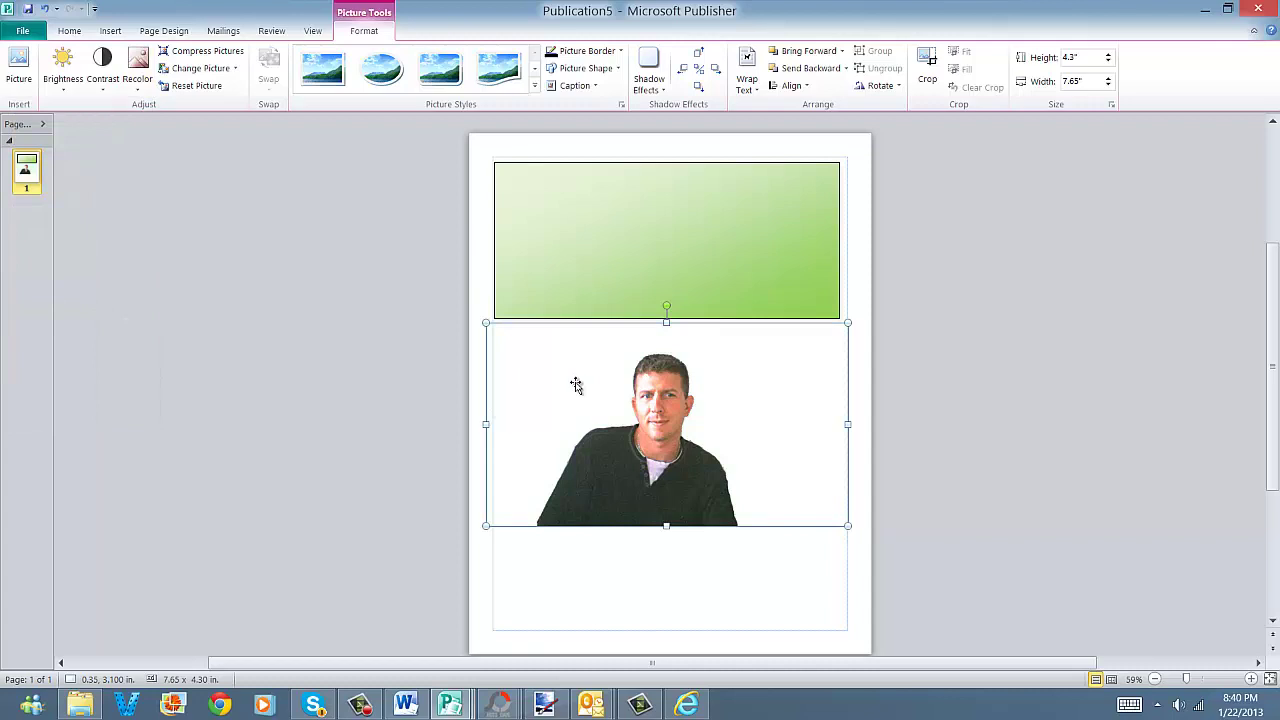
left_click_drag(782, 443, 787, 245)
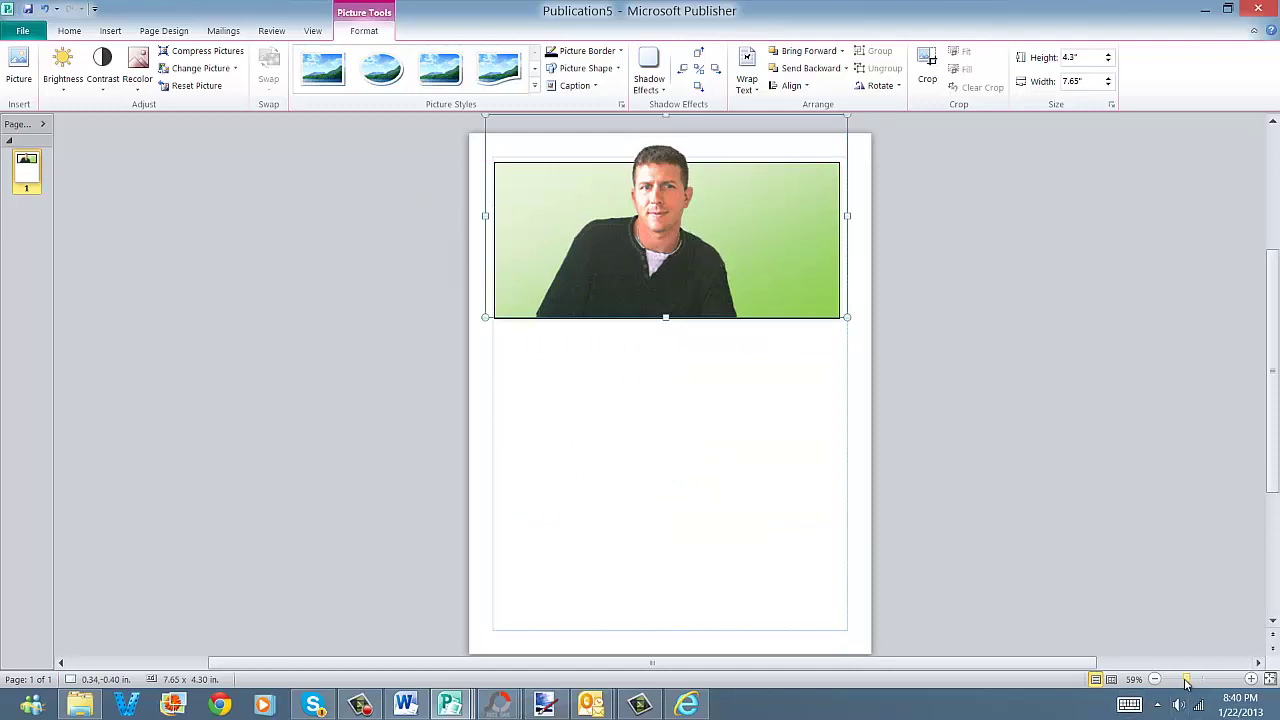
At 100% zoom, crop the photo's empty top, resize to 3.73" x 2.18", and place at banner's lower left.
left_click_drag(1189, 680, 1203, 679)
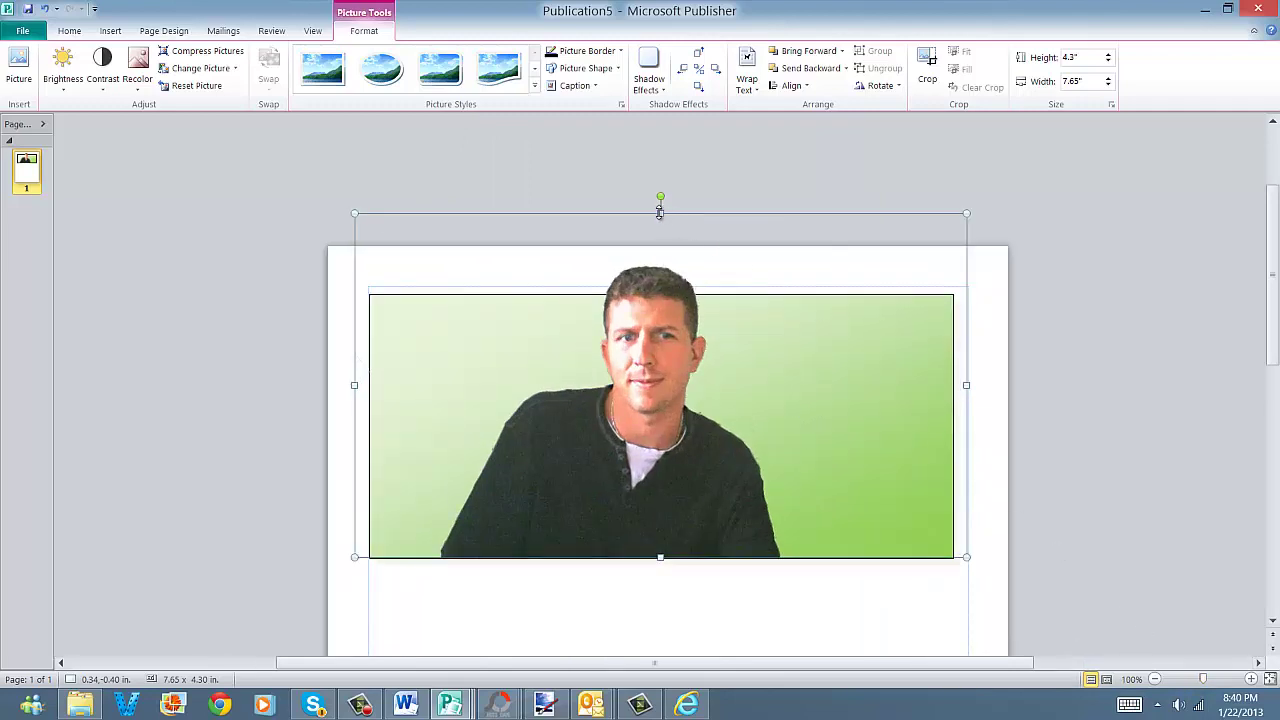
left_click_drag(654, 243, 656, 413)
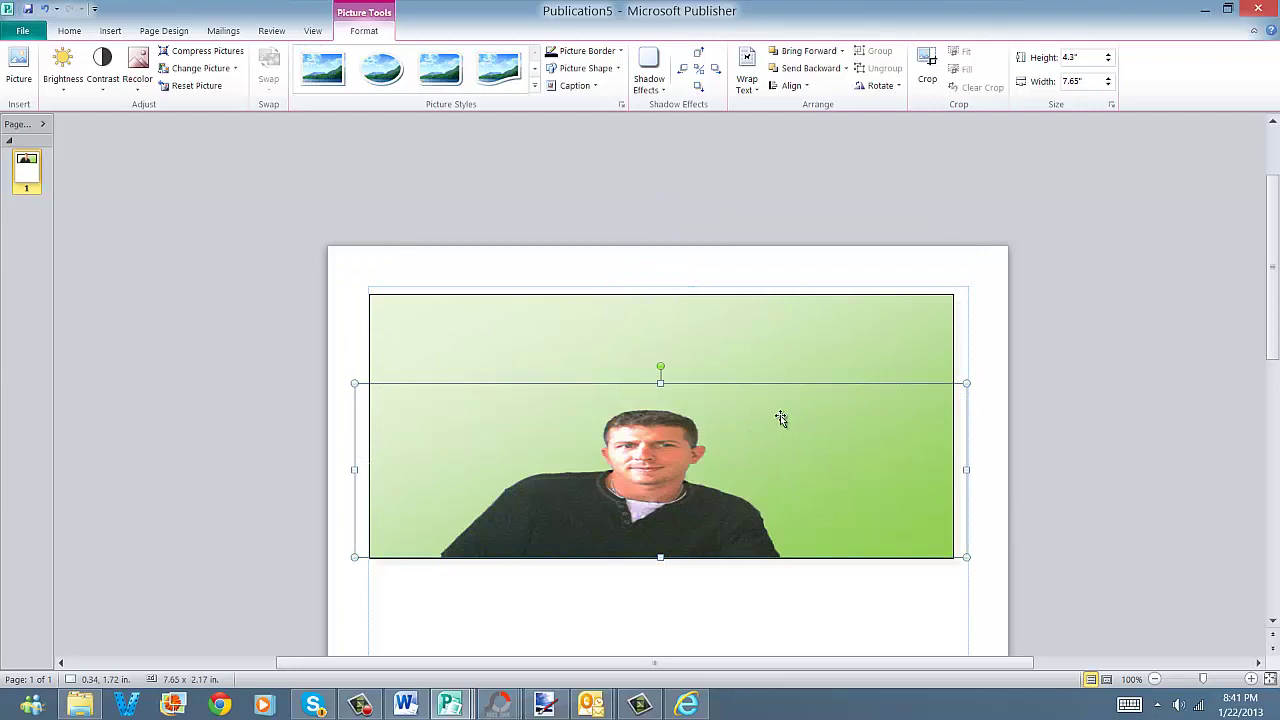
left_click_drag(968, 472, 631, 483)
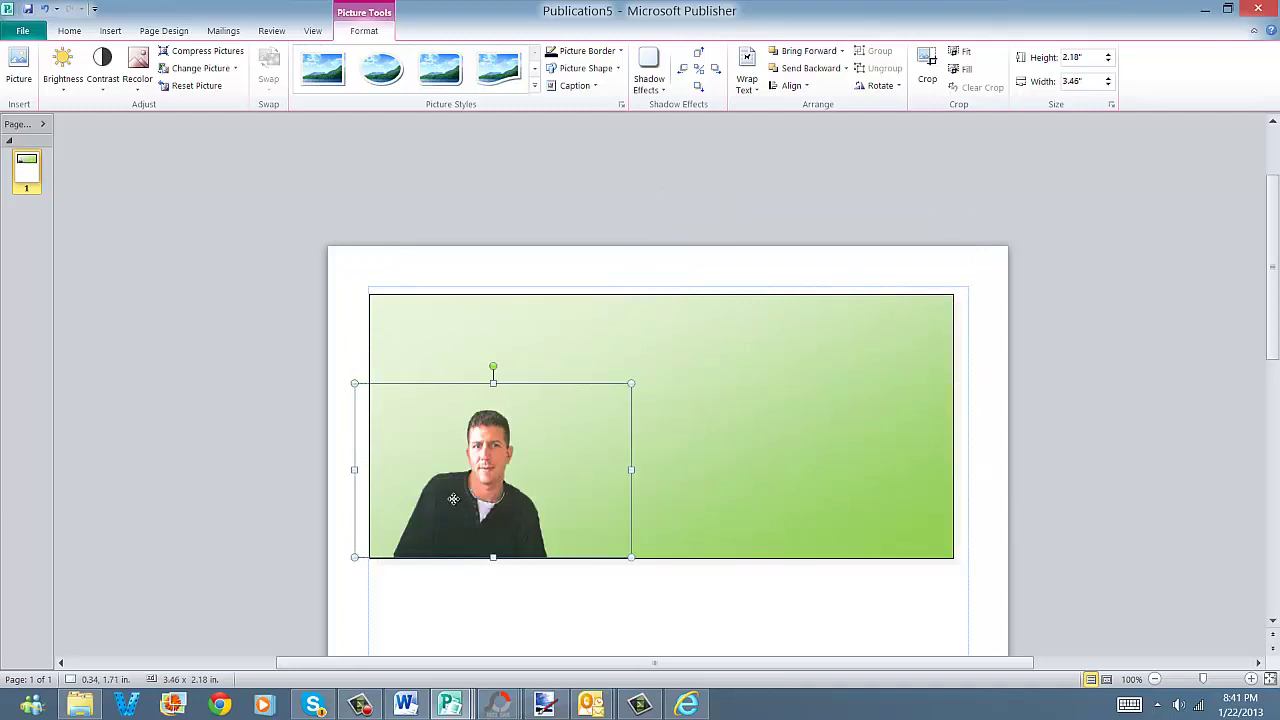
mouse_move(453, 498)
left_mouse_down()
mouse_move(430, 474)
mouse_move(441, 533)
mouse_move(438, 510)
left_mouse_up()
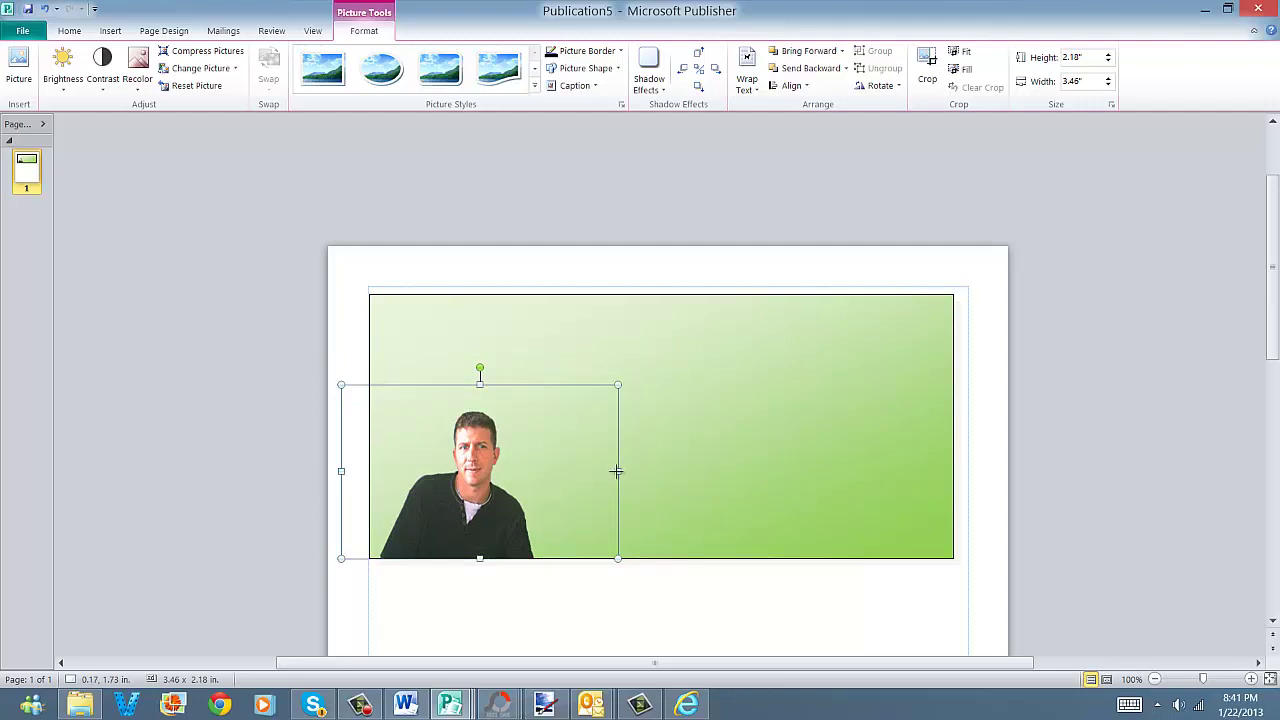
left_click_drag(616, 471, 639, 471)
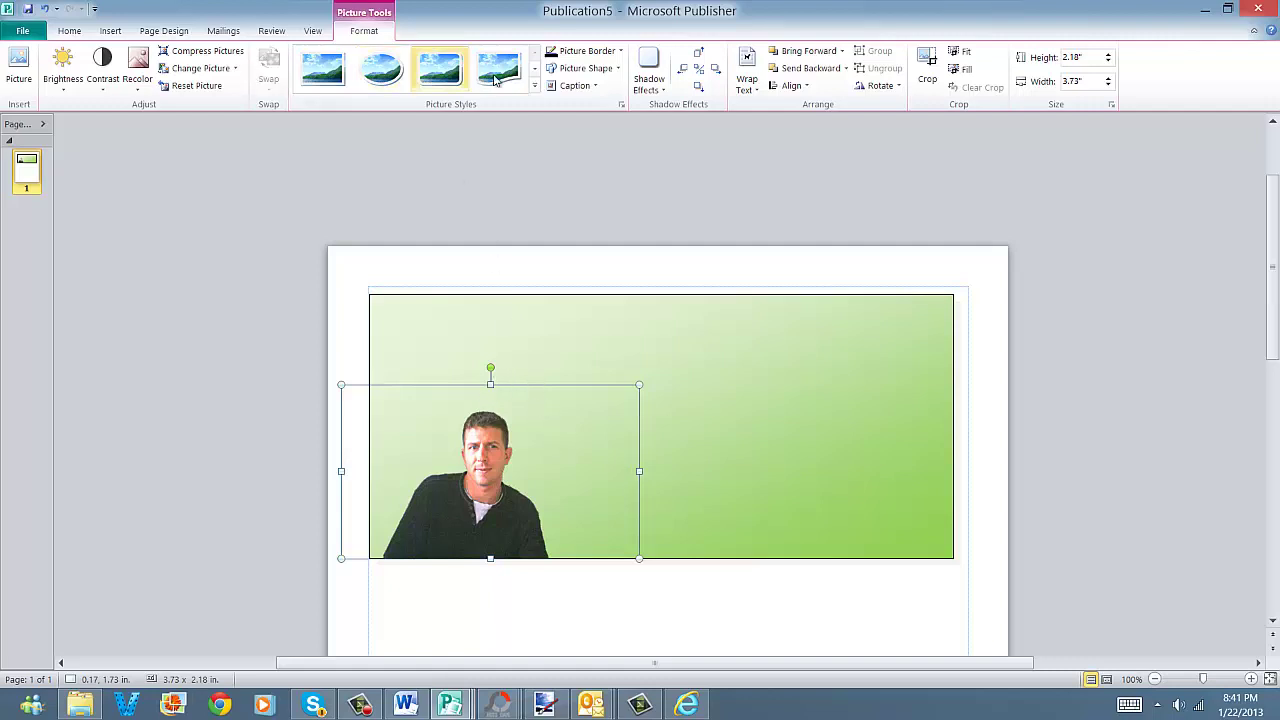
Draw a text box across the banner's top and enter the title 'Storefront Pages'.
left_click(110, 30)
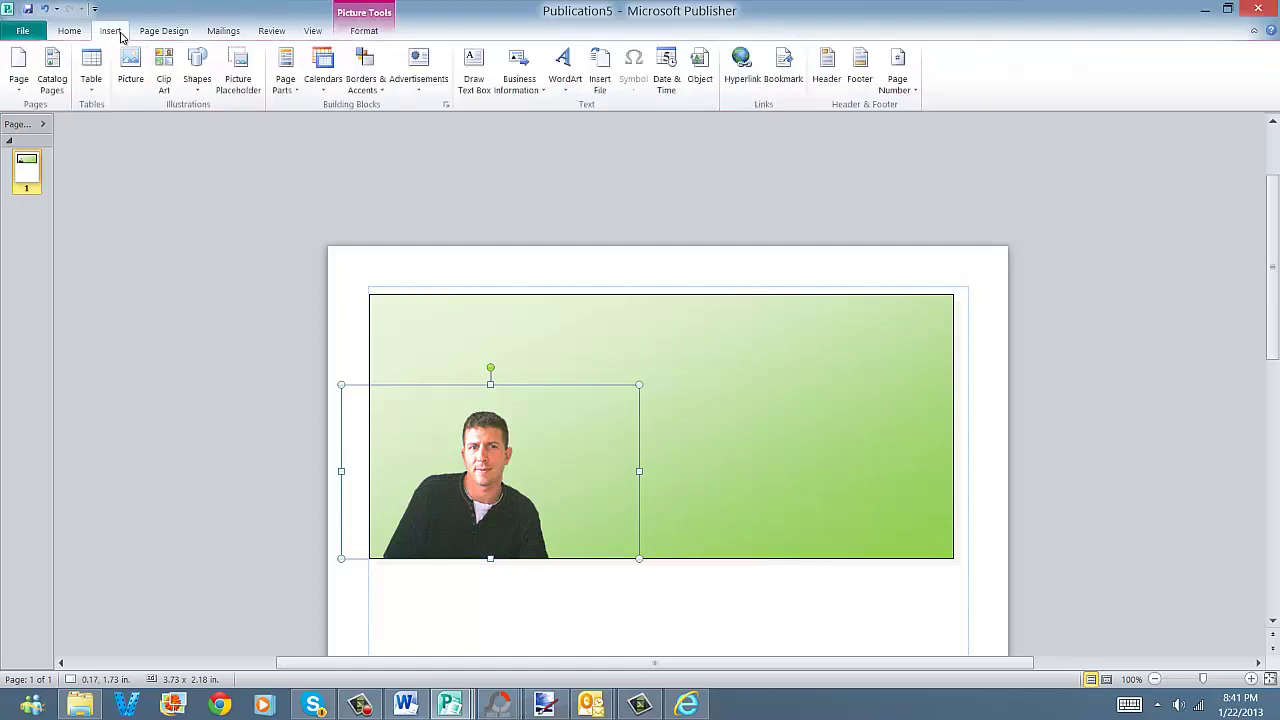
left_click(477, 74)
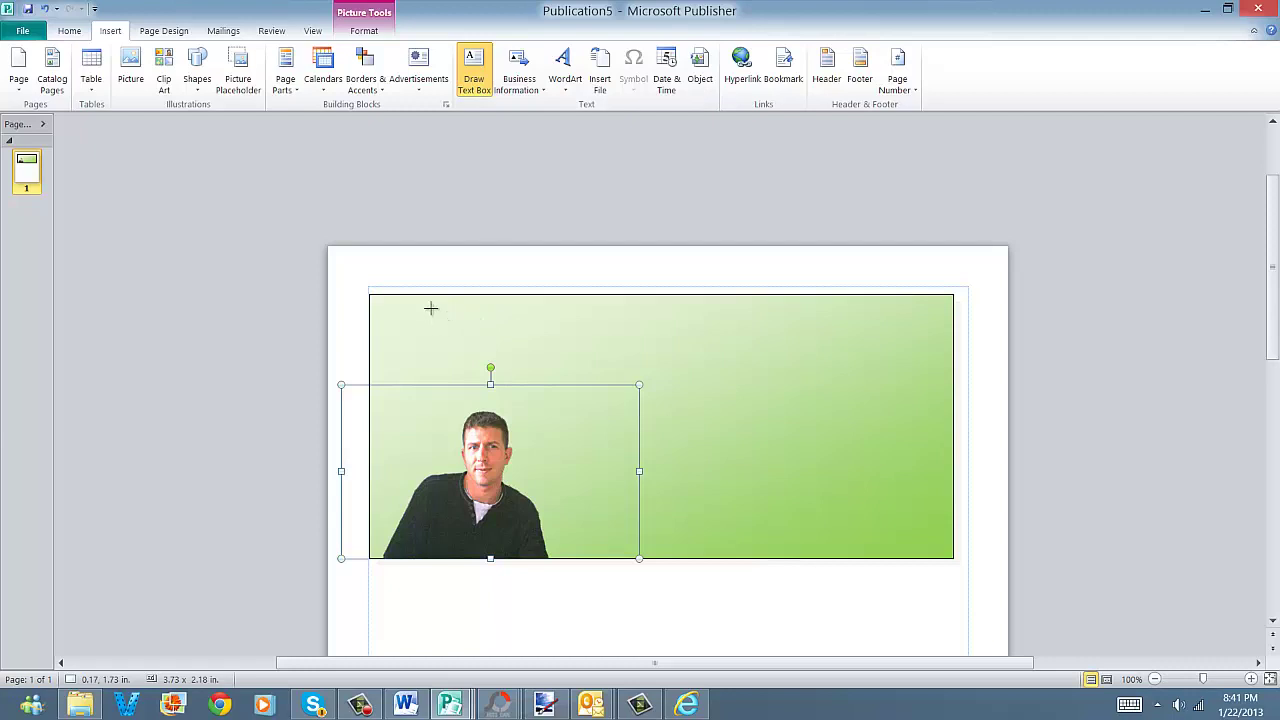
left_click_drag(421, 305, 952, 396)
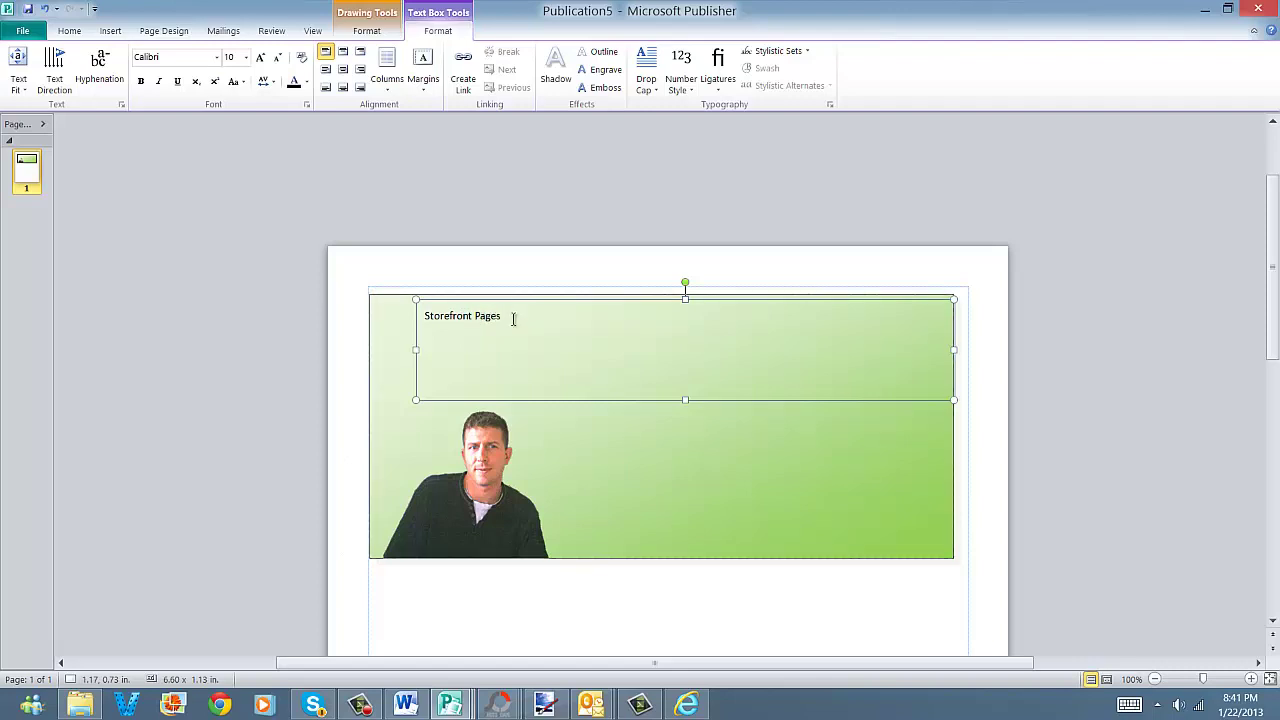
Set the 'Storefront Pages' title to 48 pt.
left_click_drag(508, 316, 314, 322)
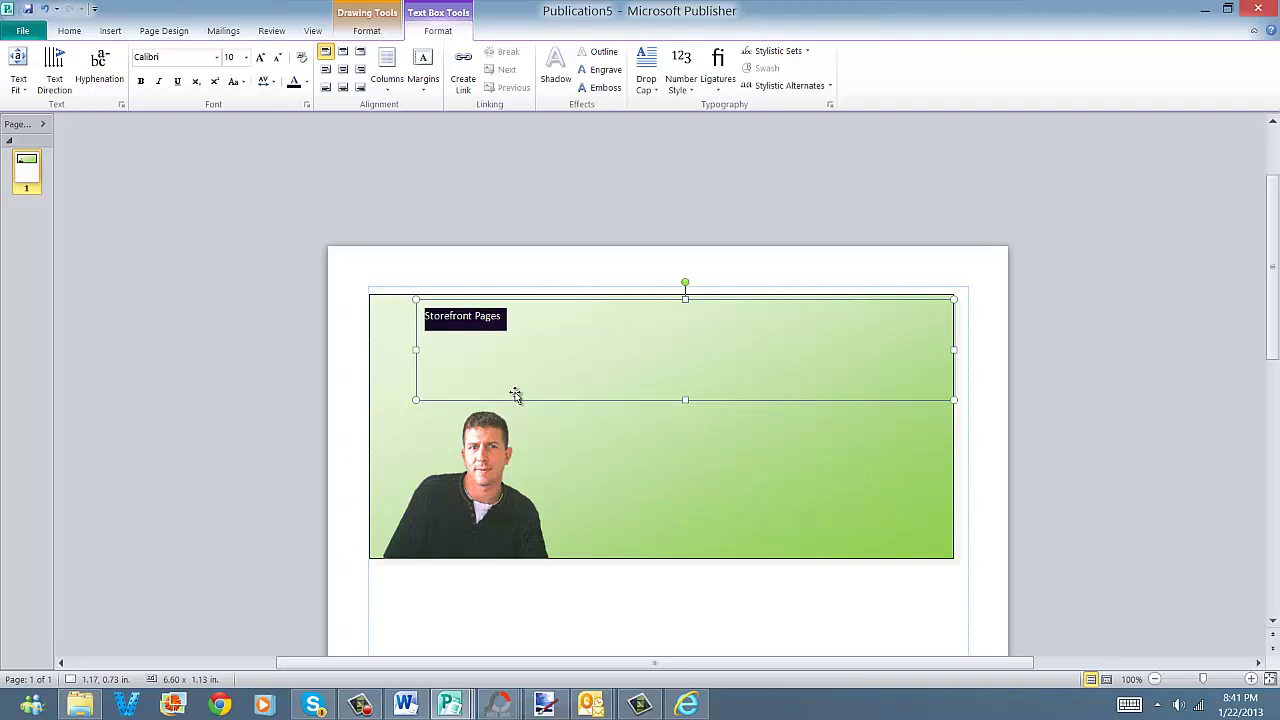
left_click(243, 62)
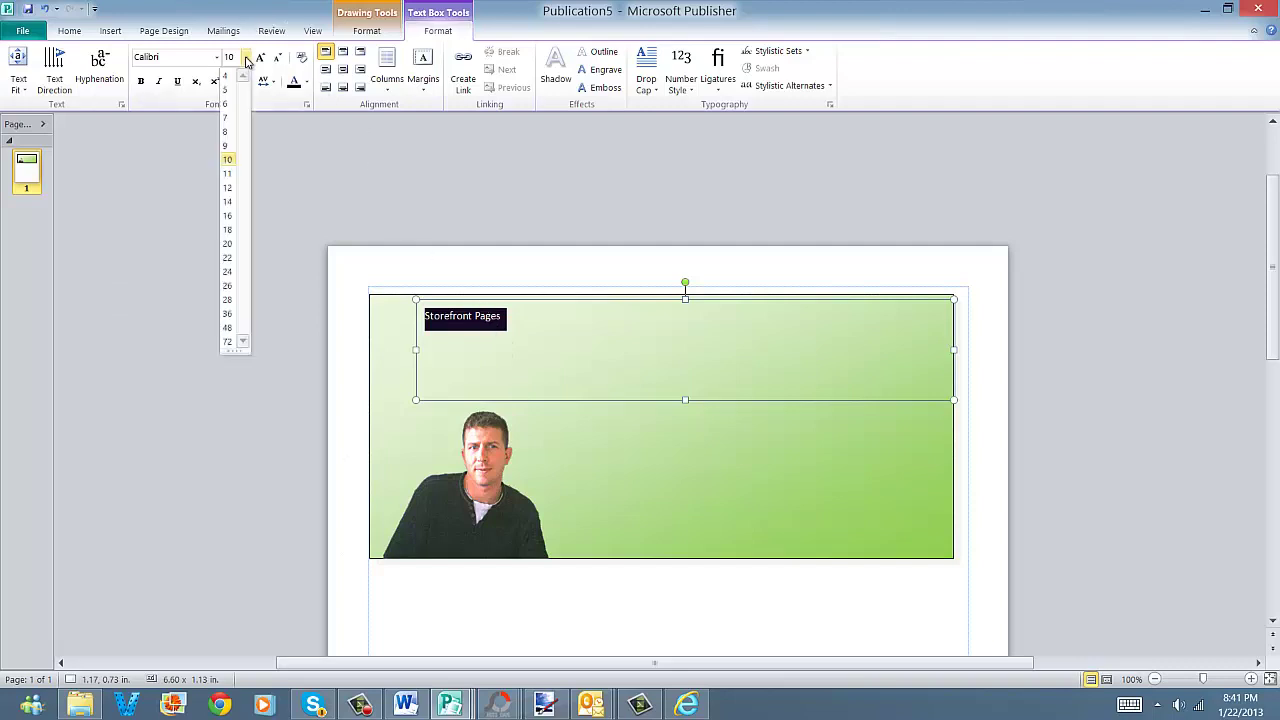
left_click(227, 341)
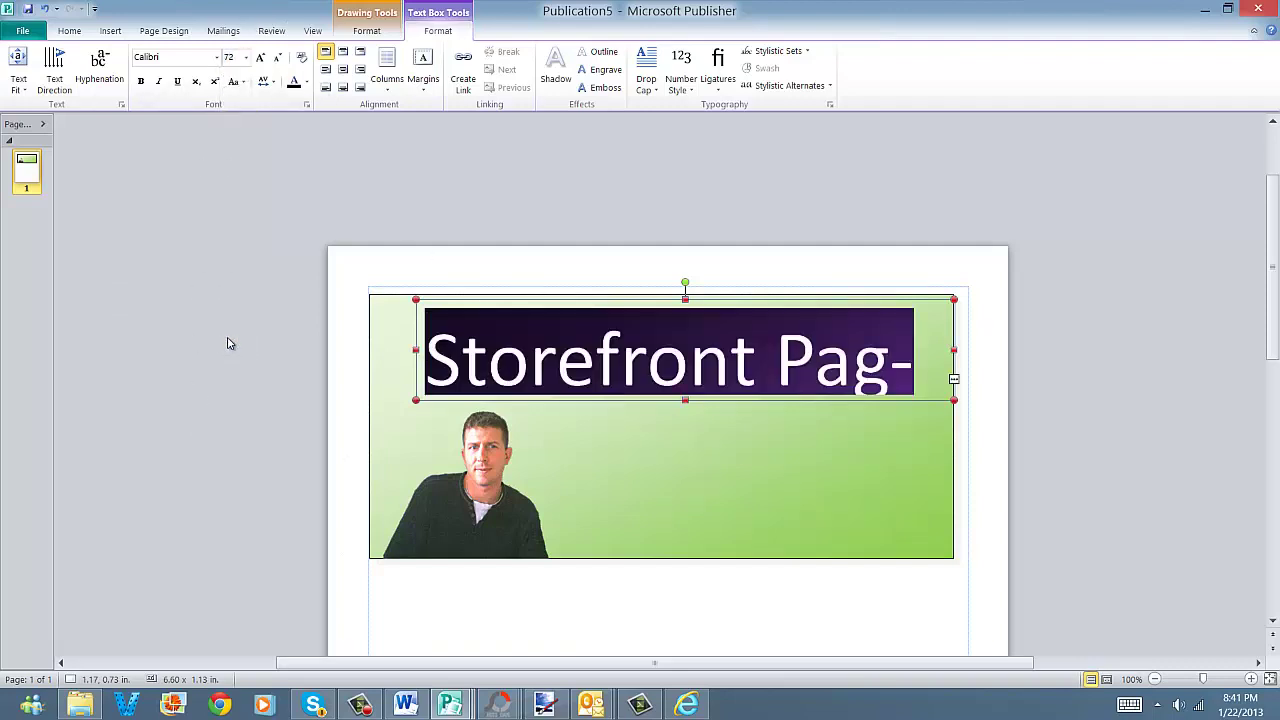
left_click(243, 62)
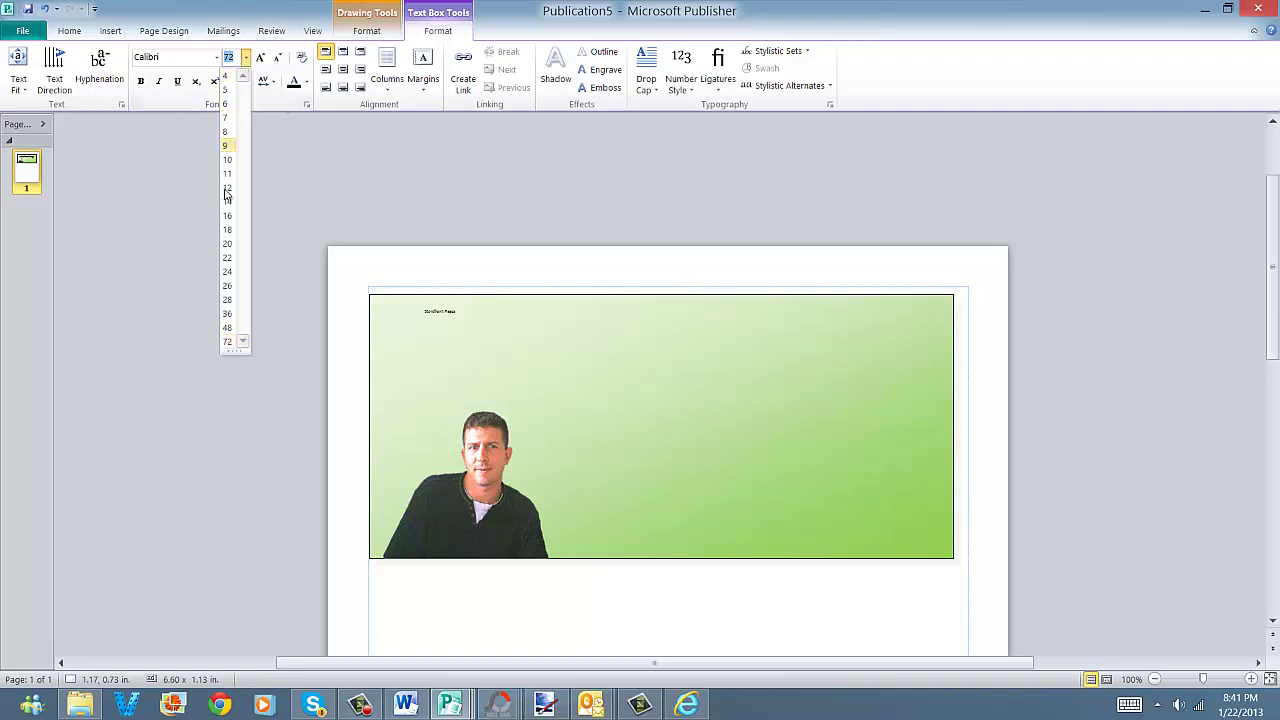
left_click(228, 327)
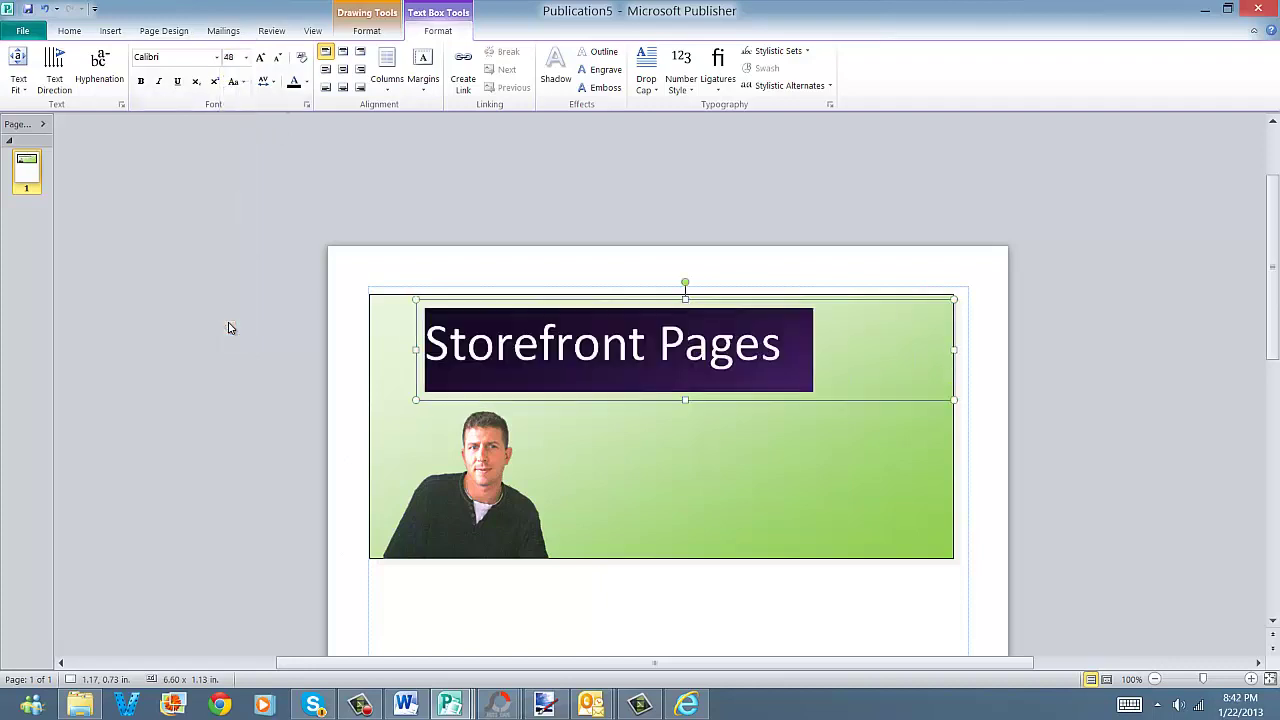
Center the title at the top, change it to Algerian, and widen its box to 7.23".
left_click(343, 53)
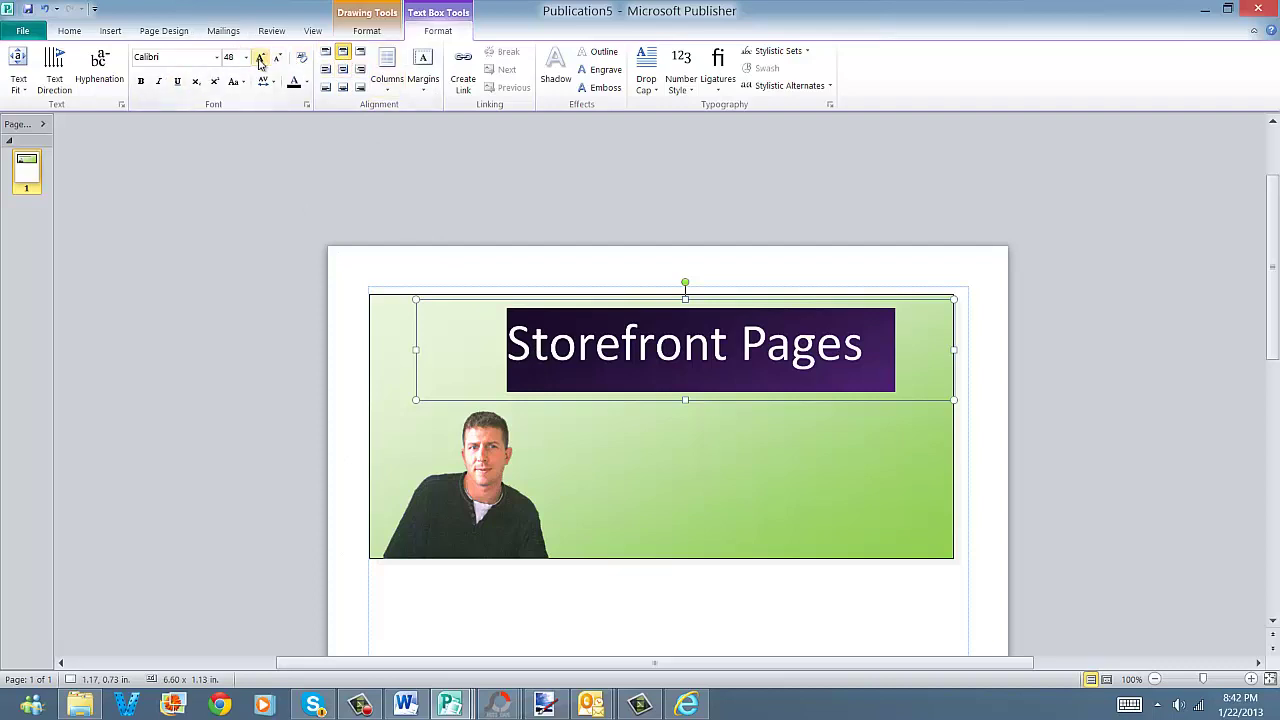
left_click(216, 57)
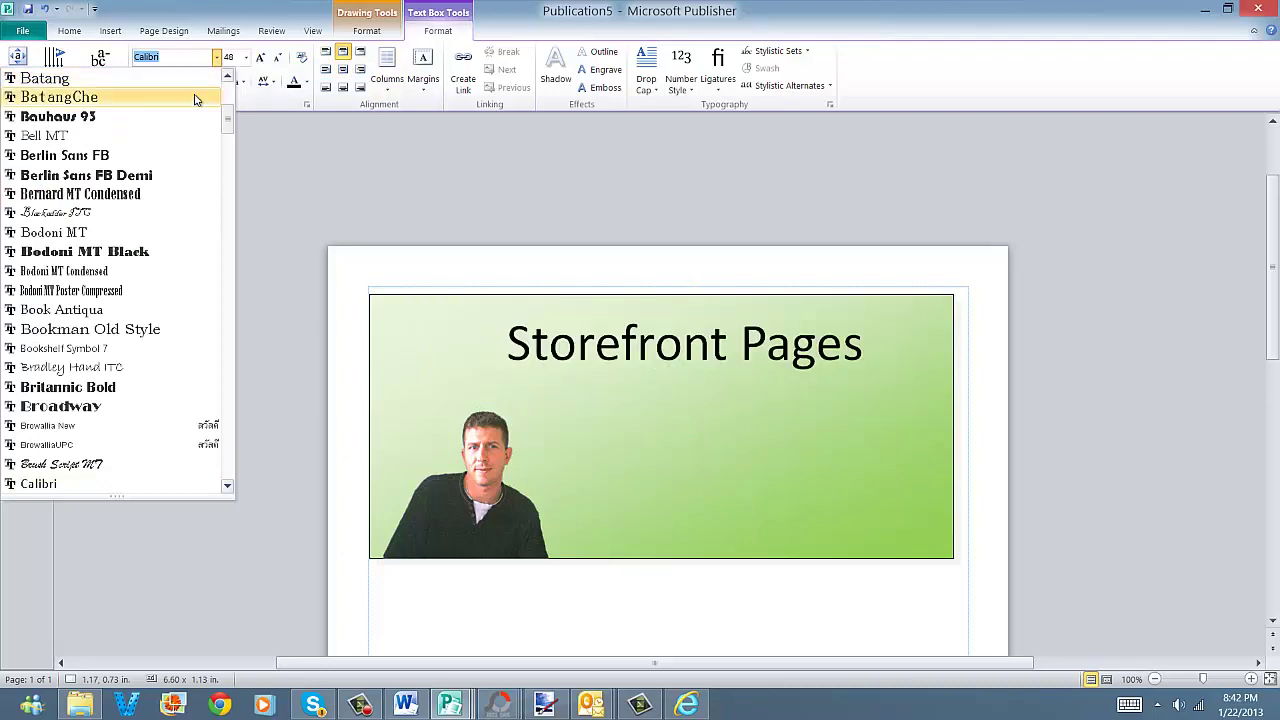
scroll(193, 130, "up", 6)
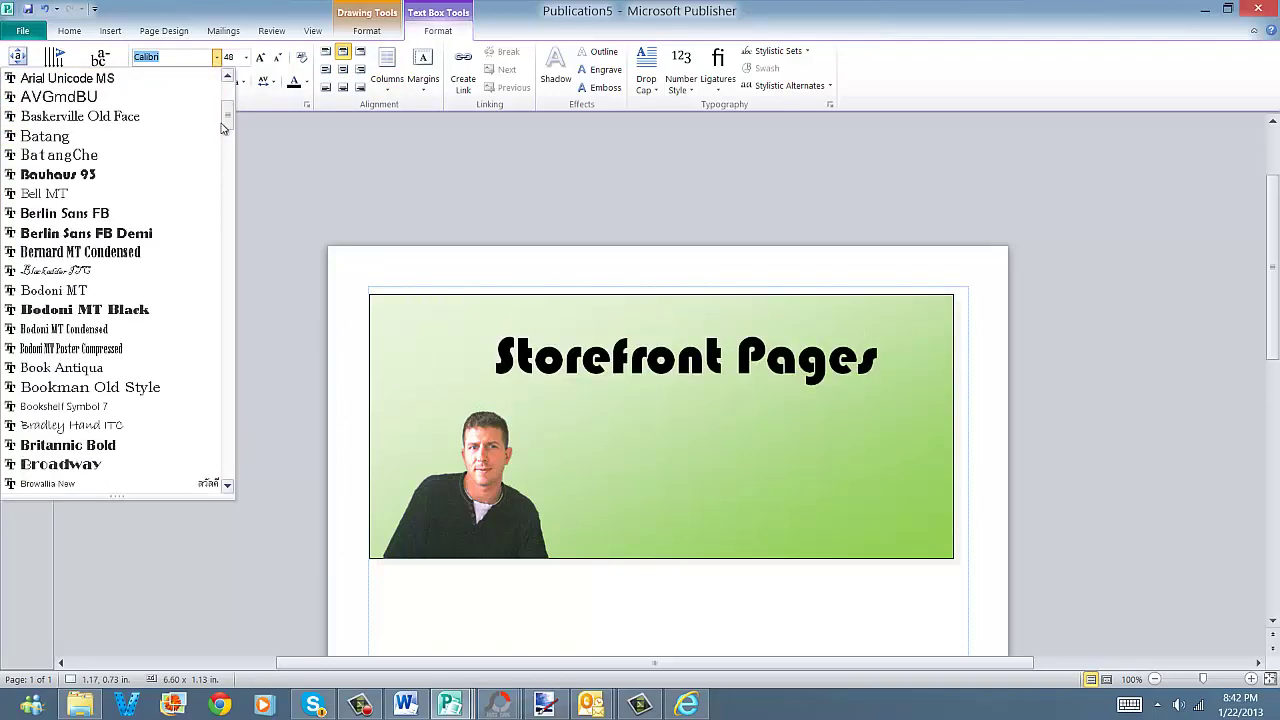
left_click(140, 130)
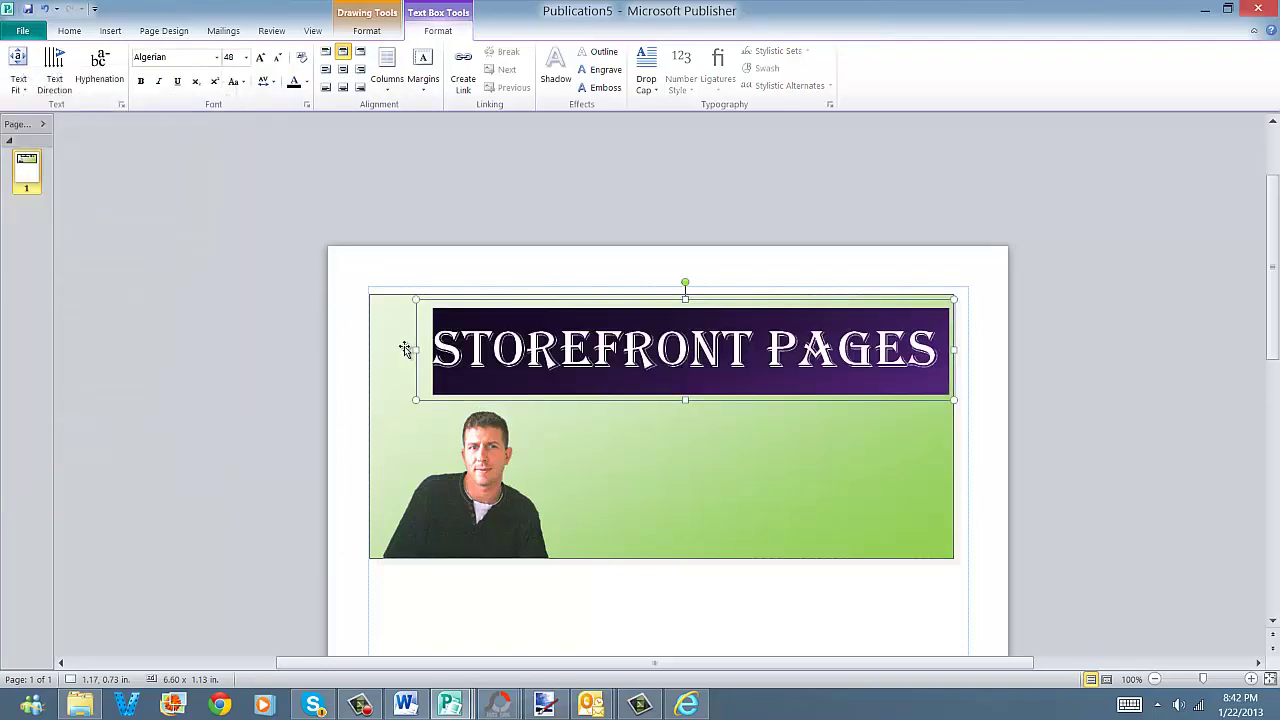
left_click_drag(416, 350, 364, 349)
triple_click(397, 346)
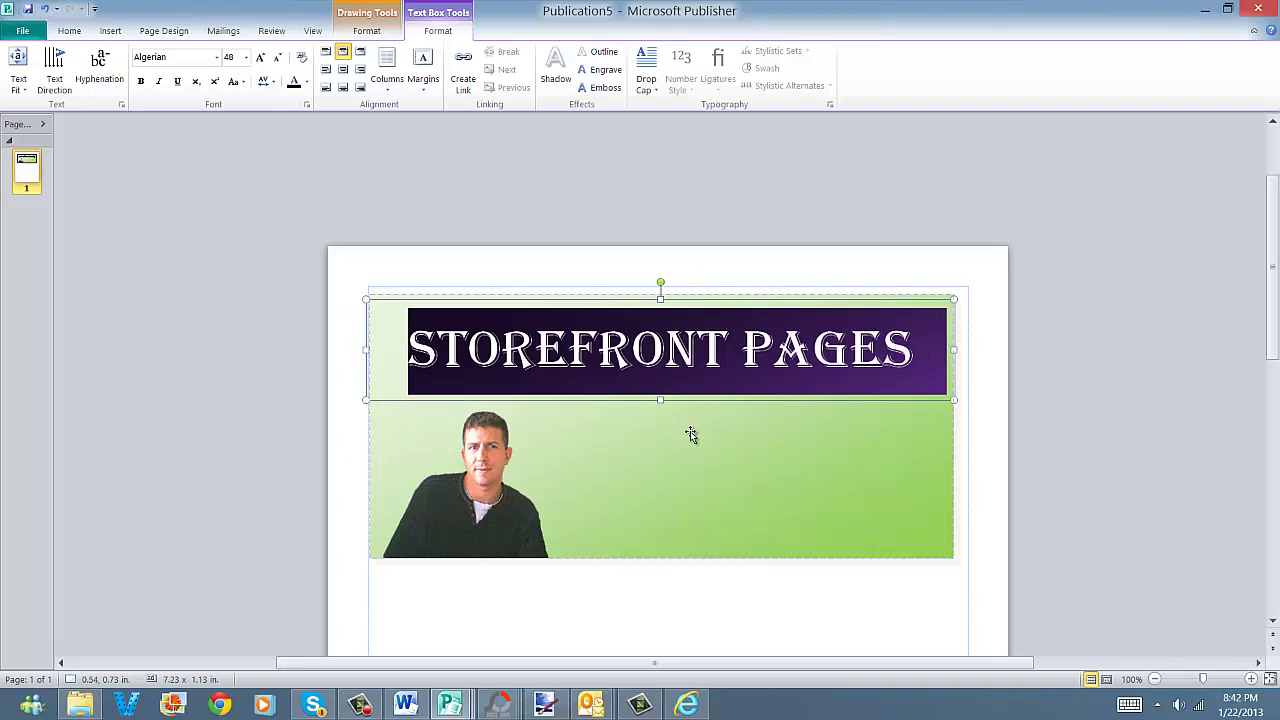
left_click(1168, 434)
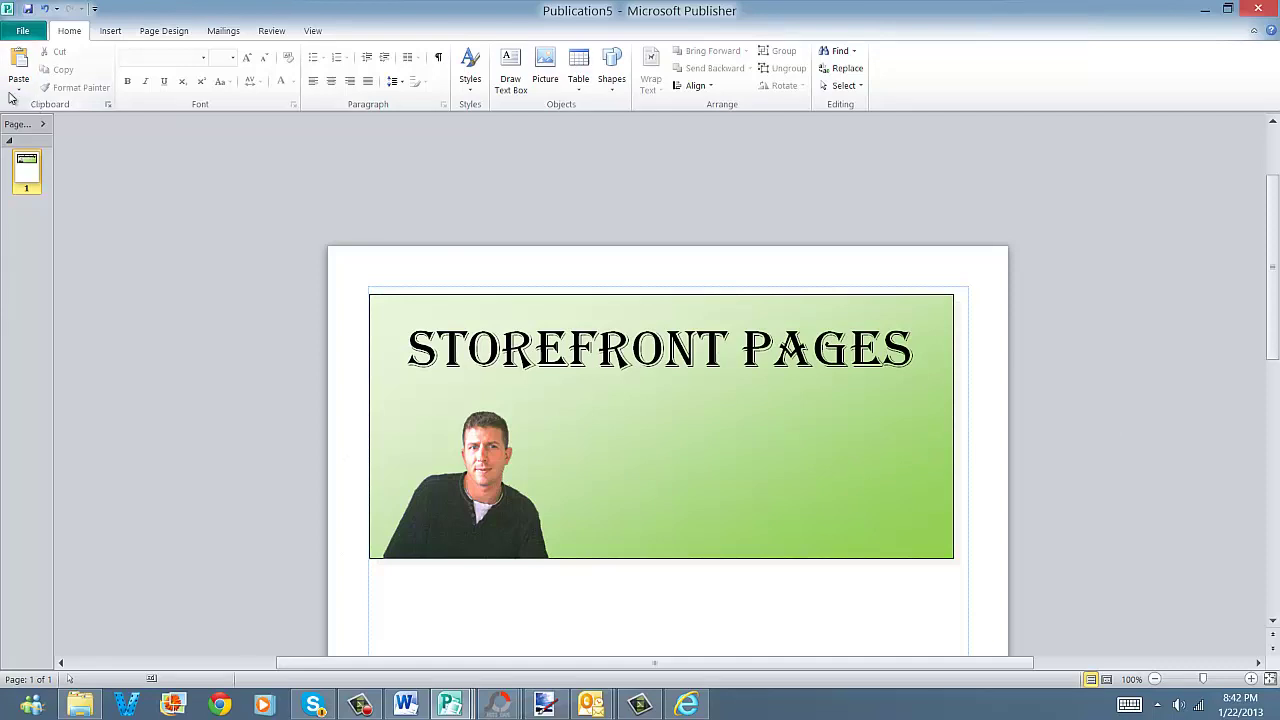
Leave the title and move the man's photo flush to the banner's left edge, at 0.50 x 1.73".
left_click(110, 30)
left_click(474, 75)
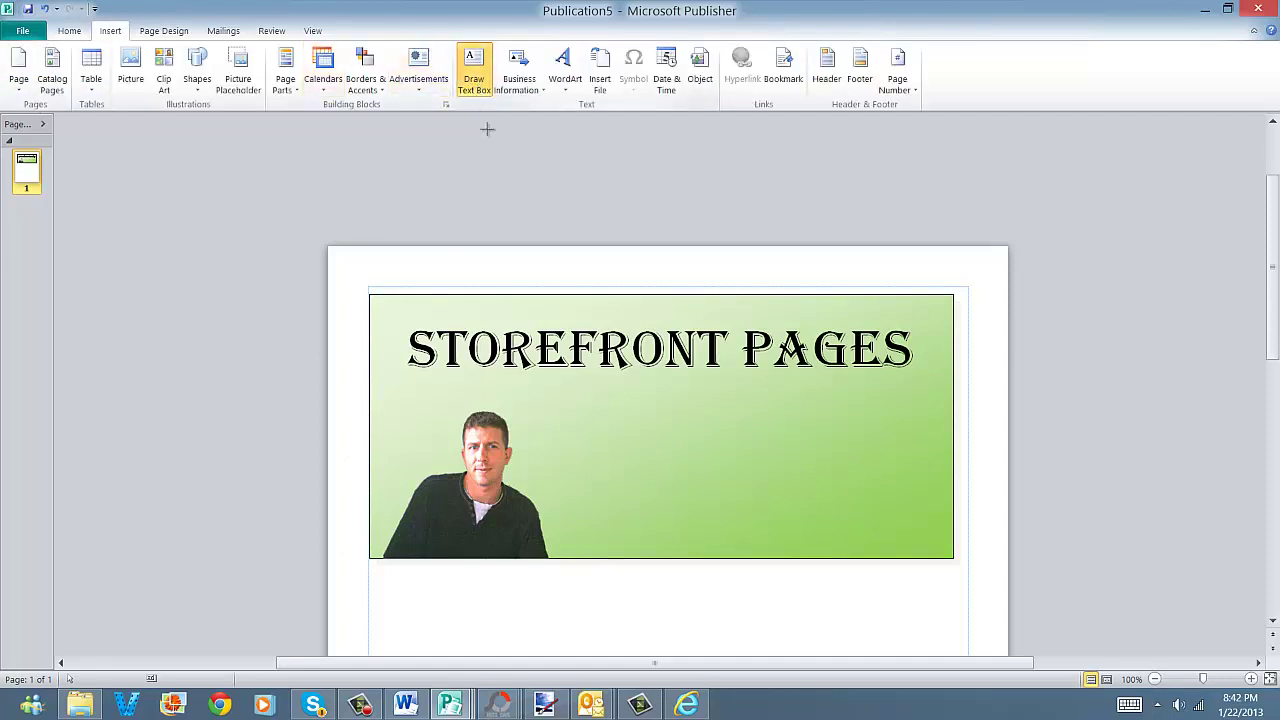
key("Escape")
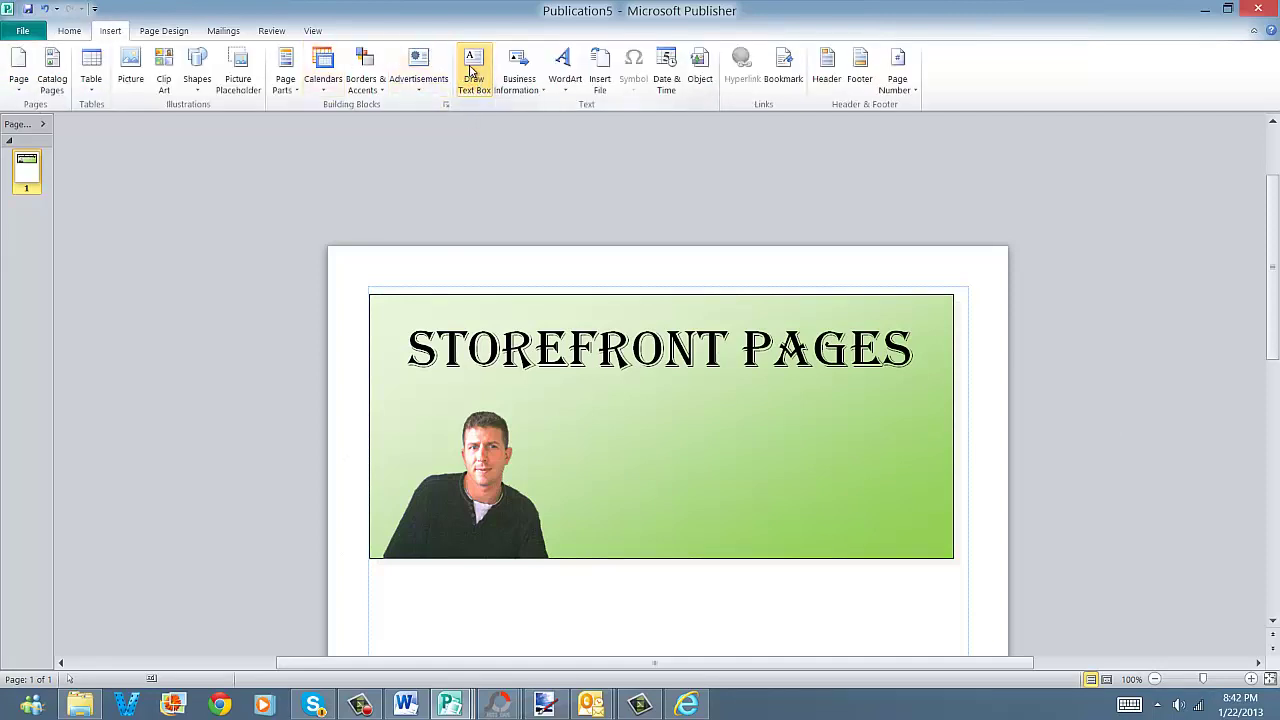
left_click(538, 385)
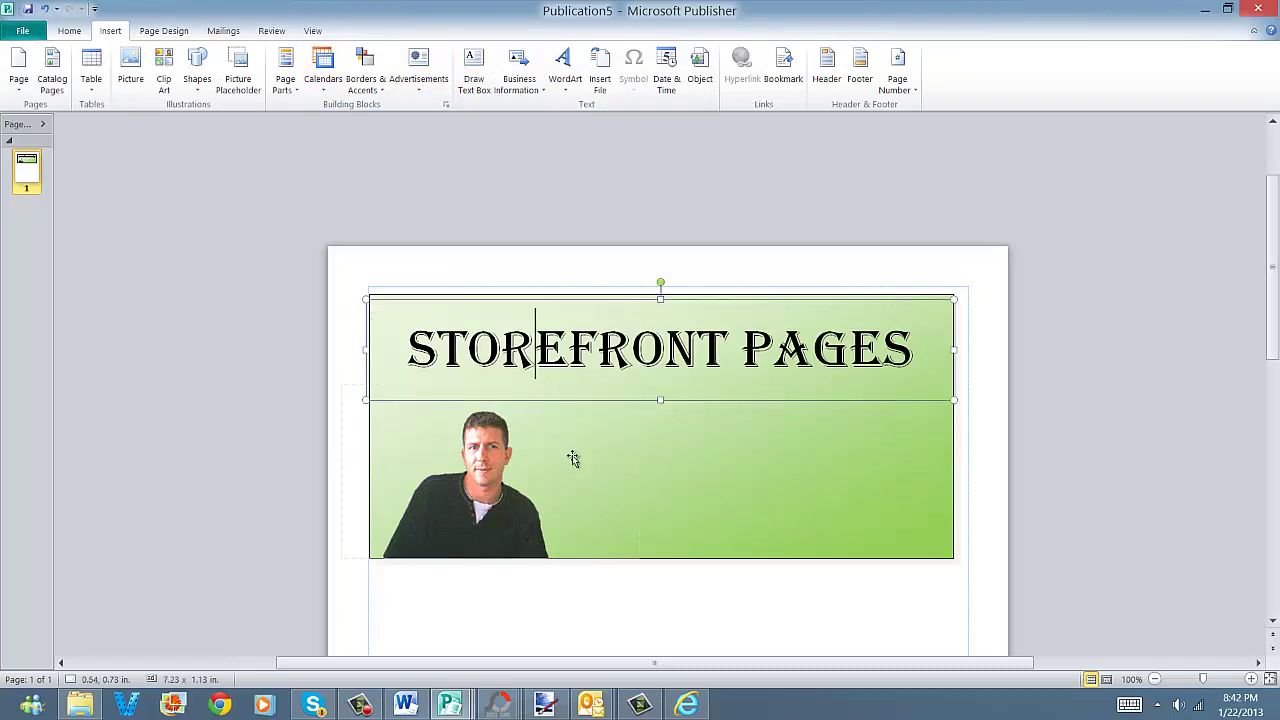
mouse_move(537, 385)
left_mouse_down()
mouse_move(657, 491)
mouse_move(623, 414)
mouse_move(592, 382)
mouse_move(536, 362)
left_mouse_up()
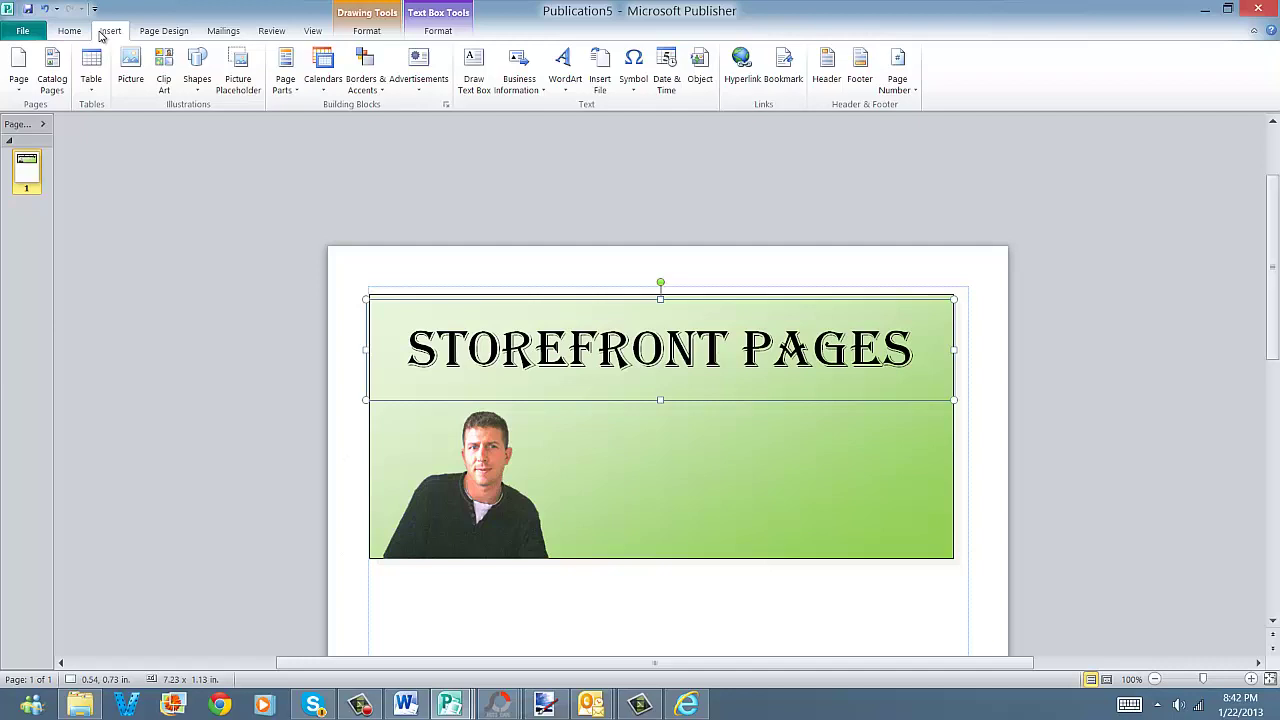
left_click(476, 68)
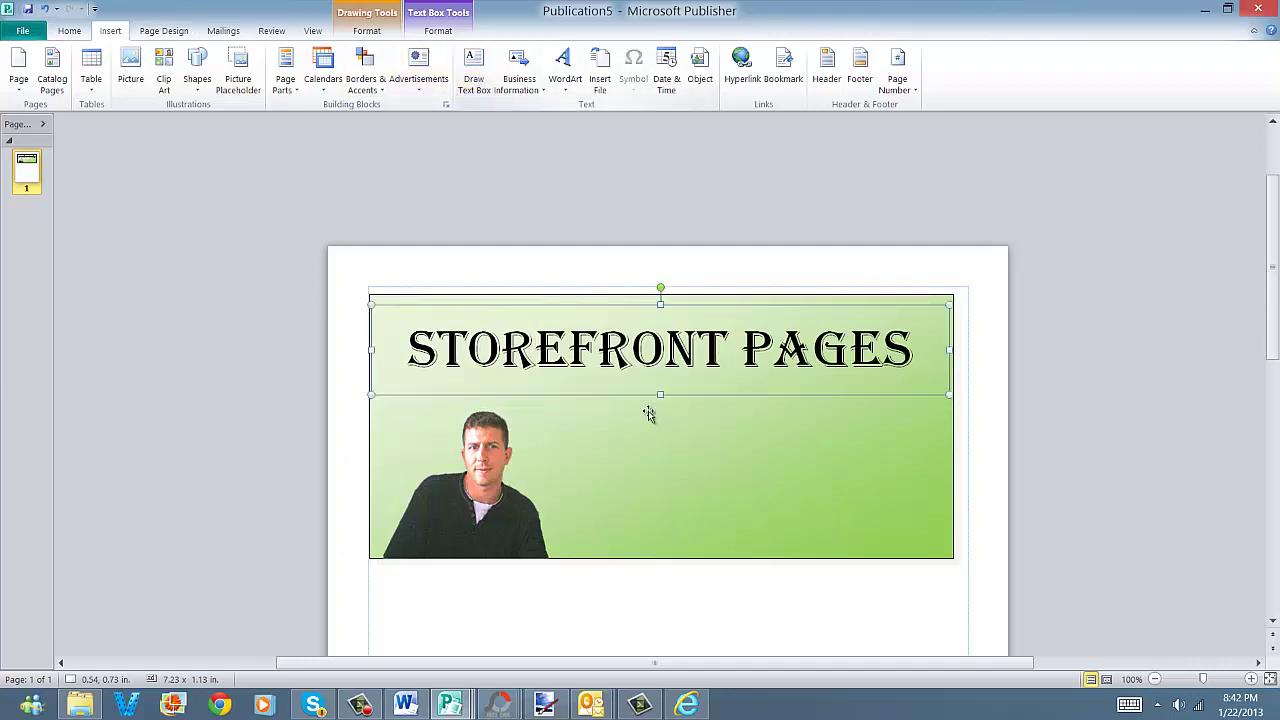
left_click_drag(583, 414, 574, 456)
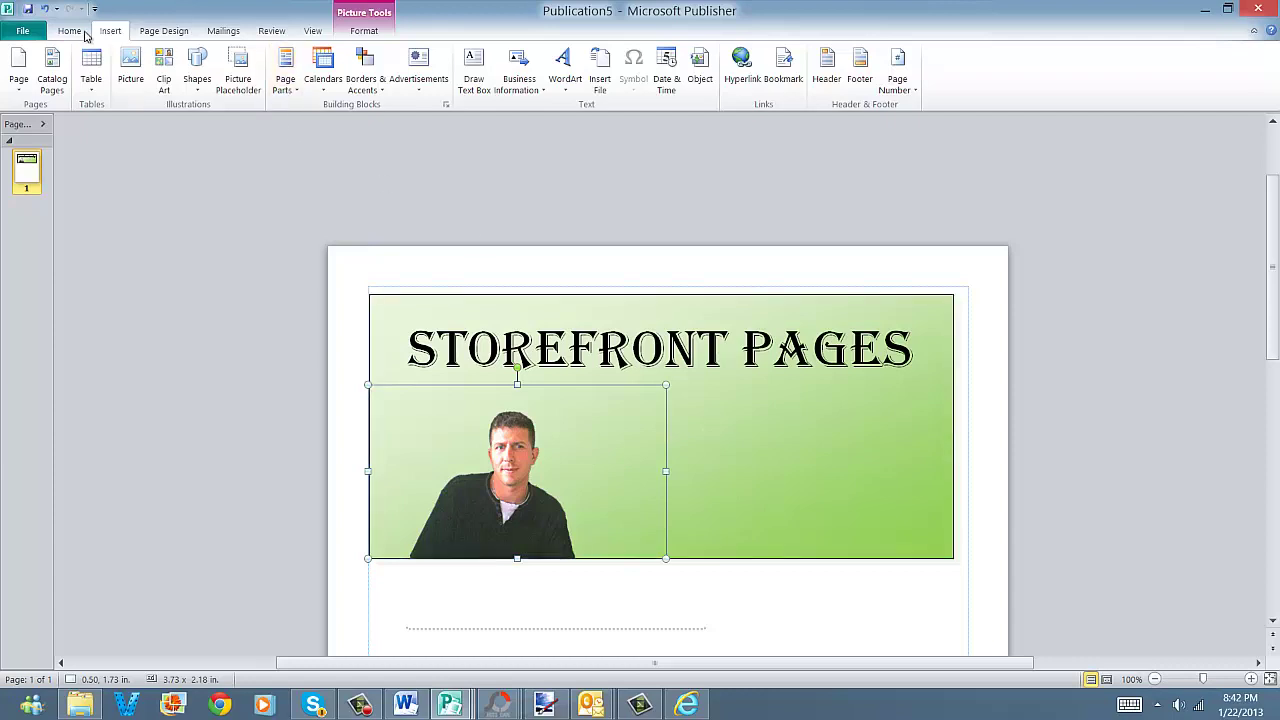
Add a text box right of the photo reading 'LEARN— DEVELOP— ENJOY' and select that text.
left_click(488, 92)
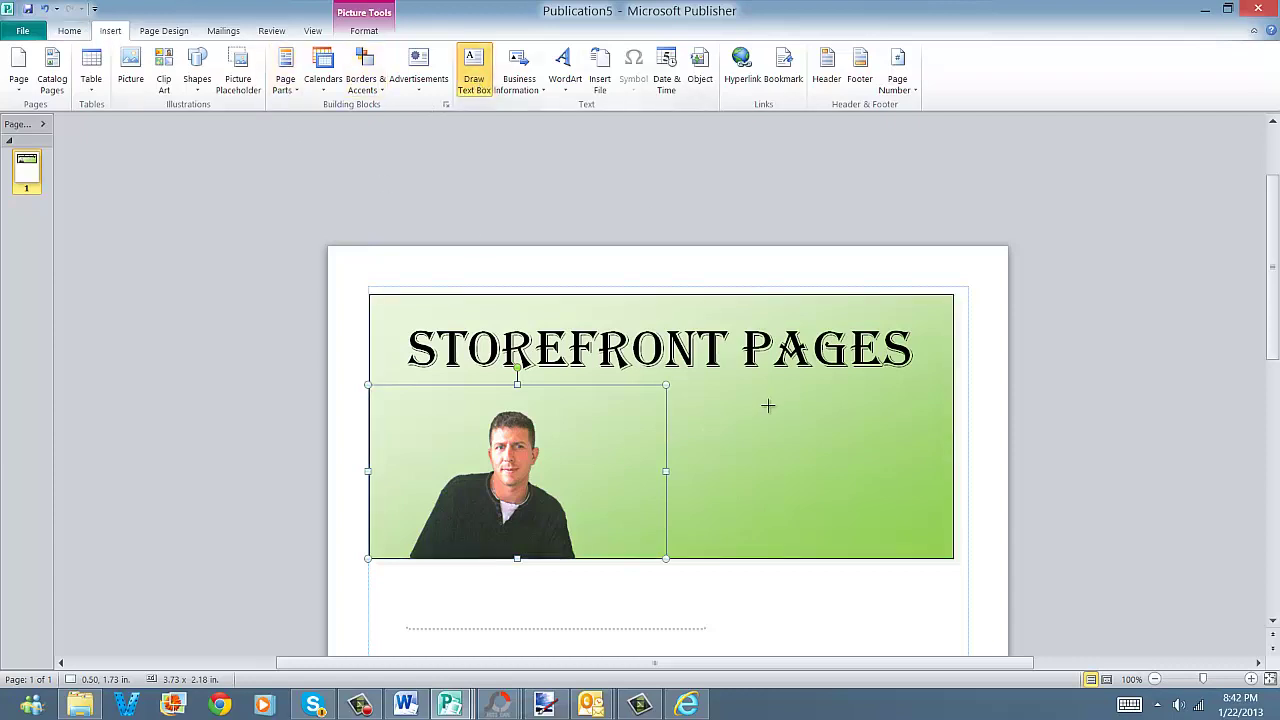
mouse_move(675, 416)
left_mouse_down()
mouse_move(757, 483)
mouse_move(951, 469)
left_mouse_up()
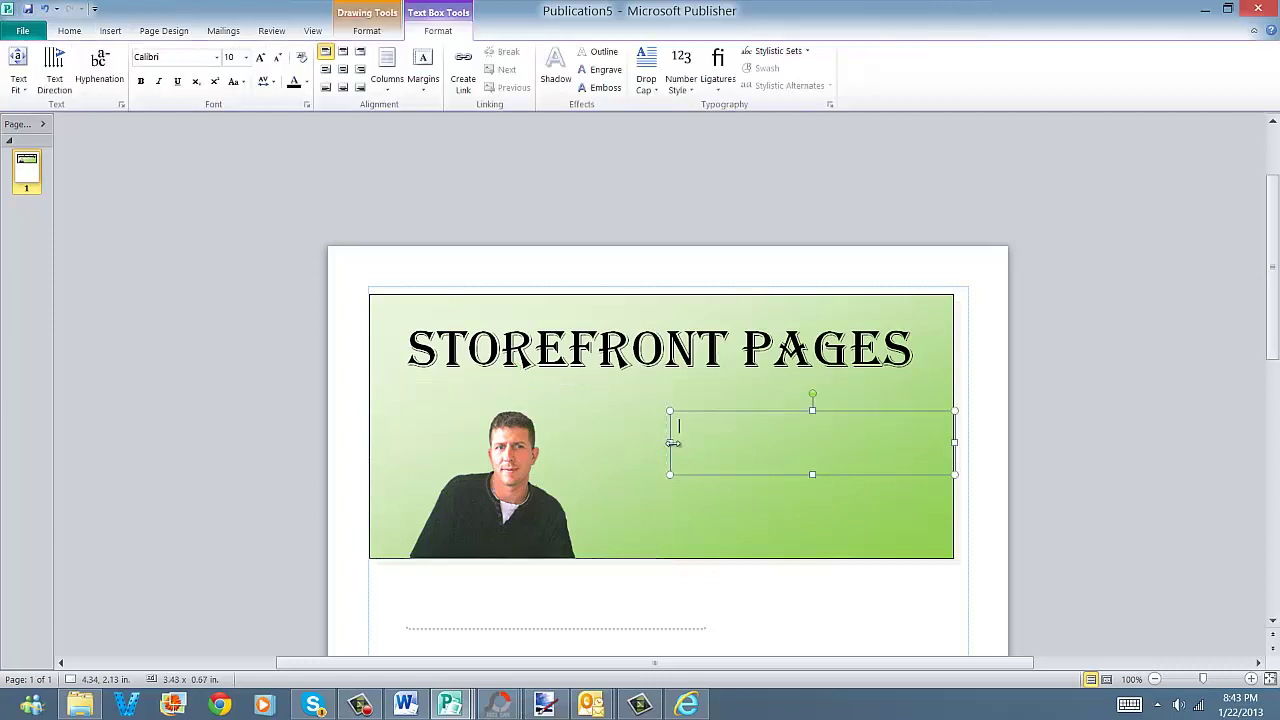
left_click_drag(675, 442, 599, 449)
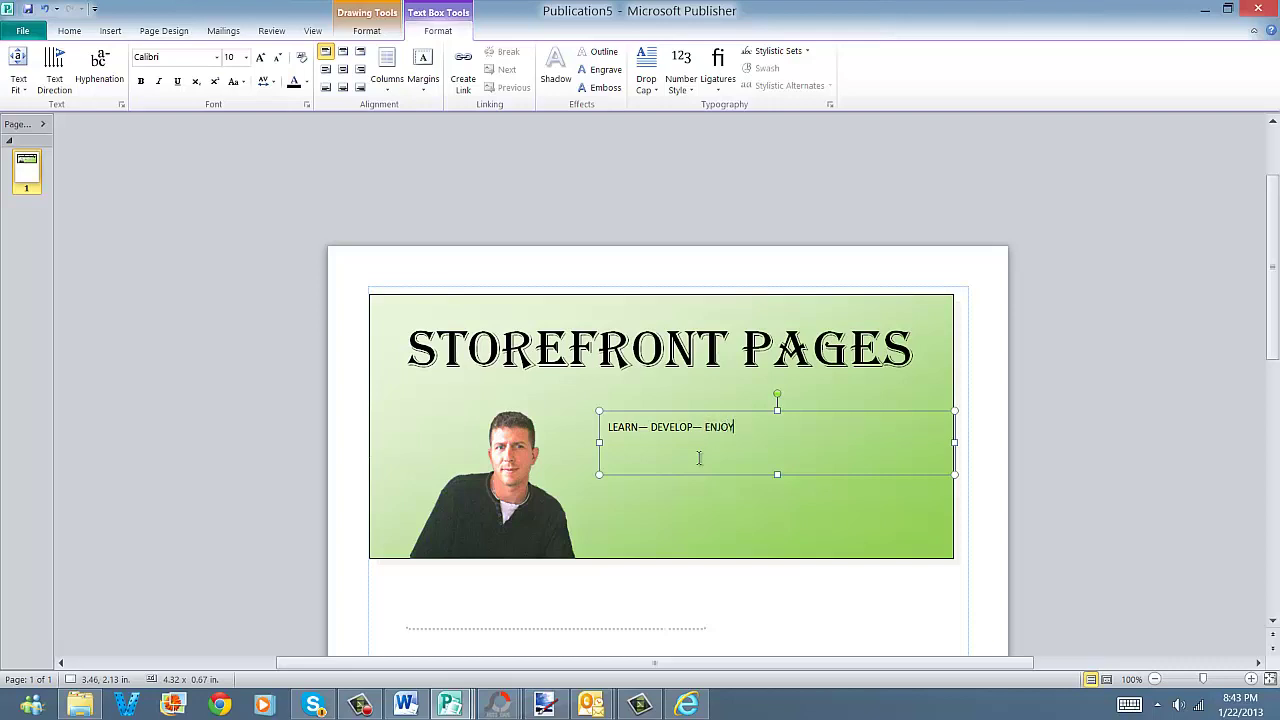
left_click_drag(751, 432, 563, 449)
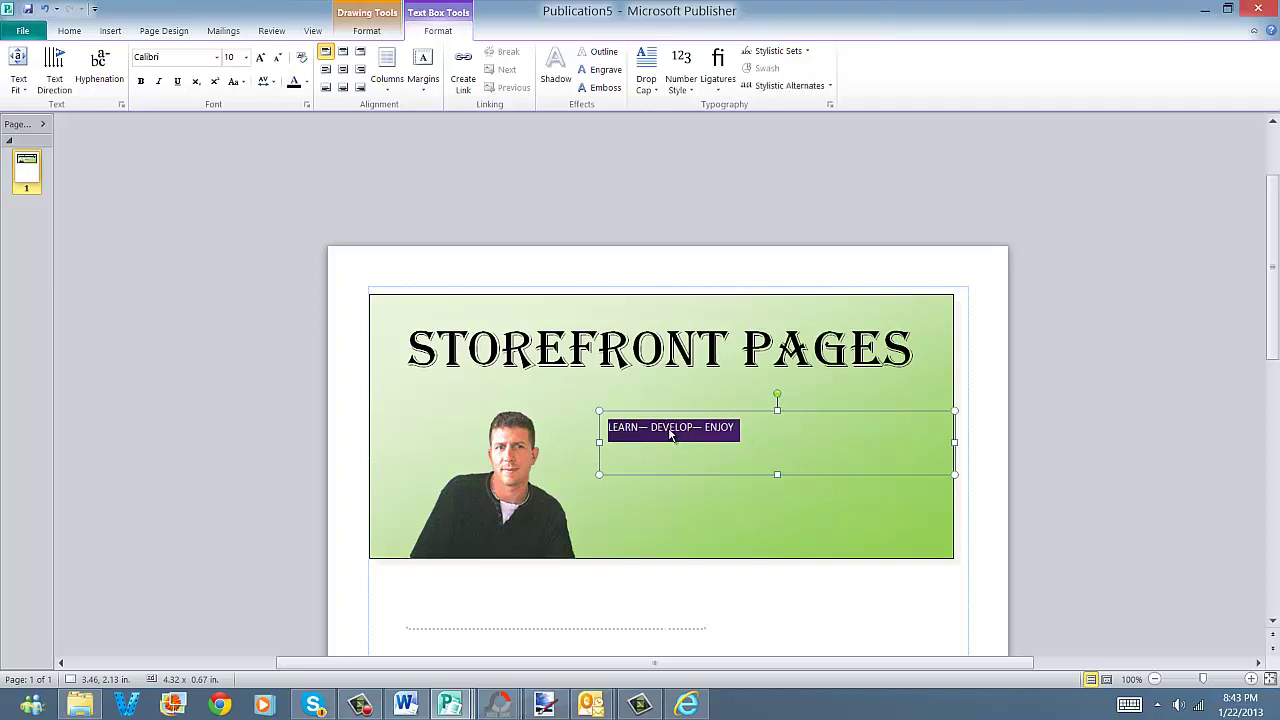
Centre the tagline at the top, make it 22 pt, and give it outlined, shadowed letters.
left_click(343, 53)
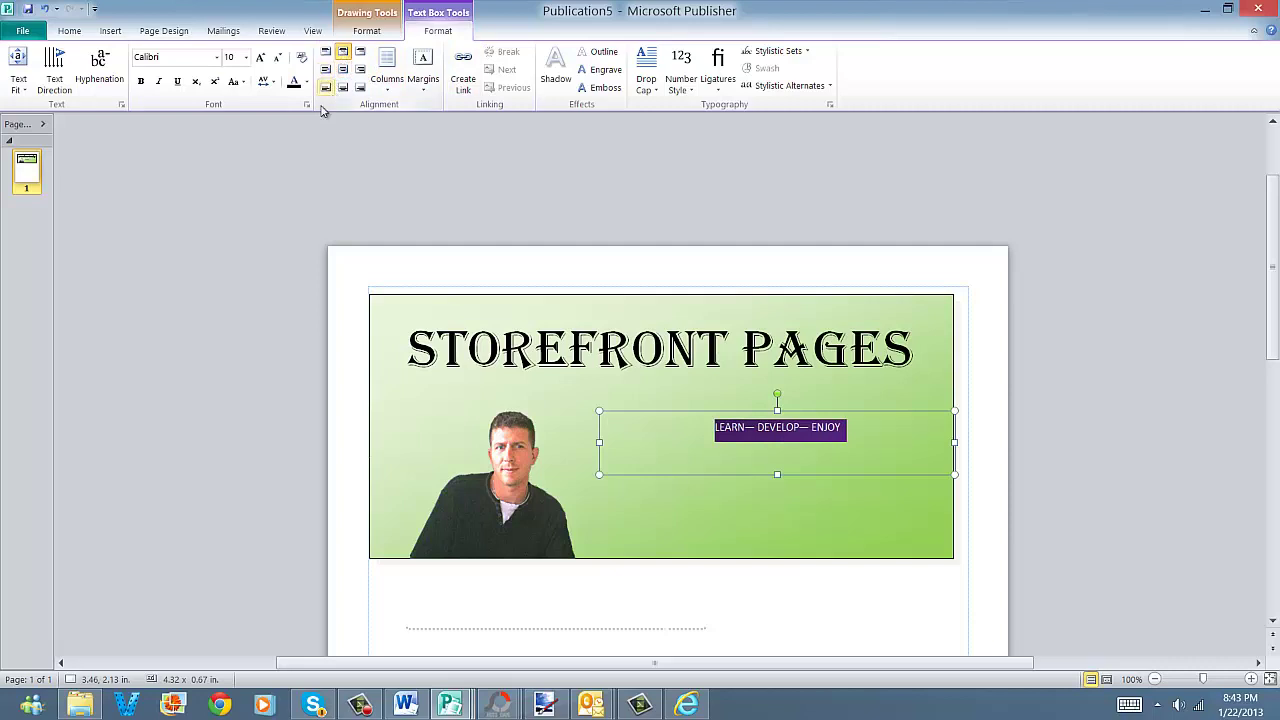
left_click(246, 58)
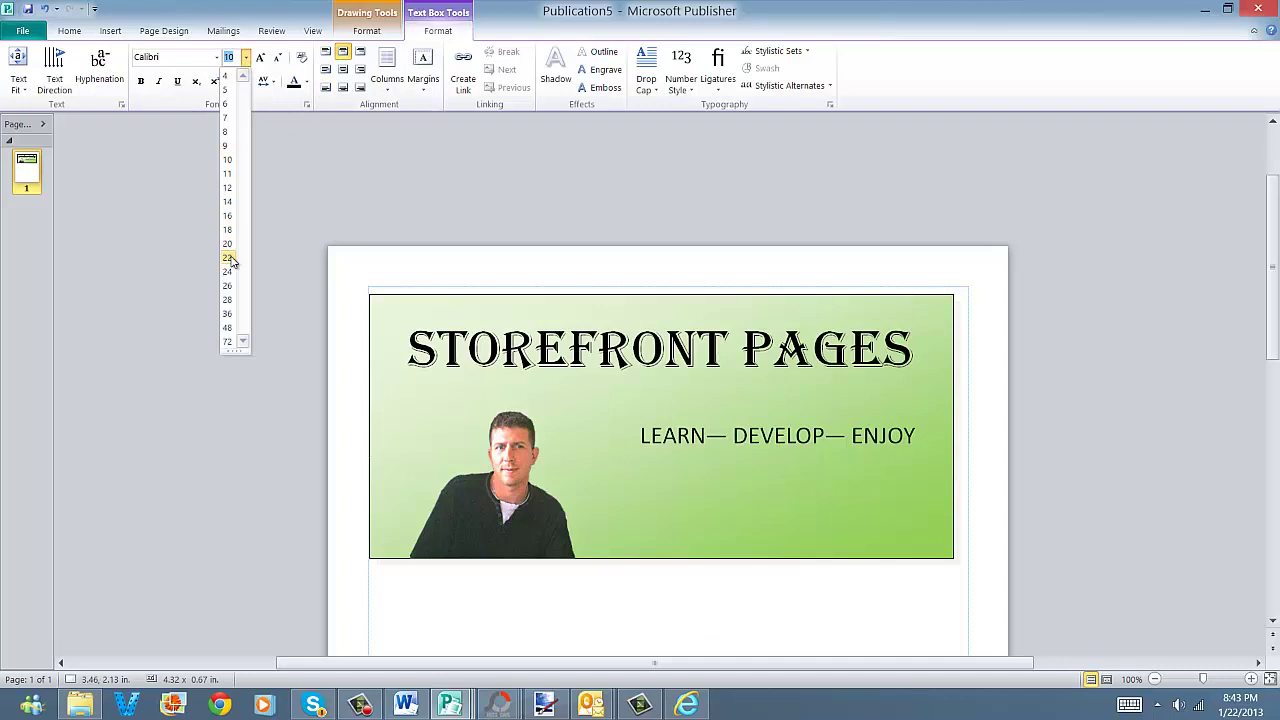
left_click(228, 258)
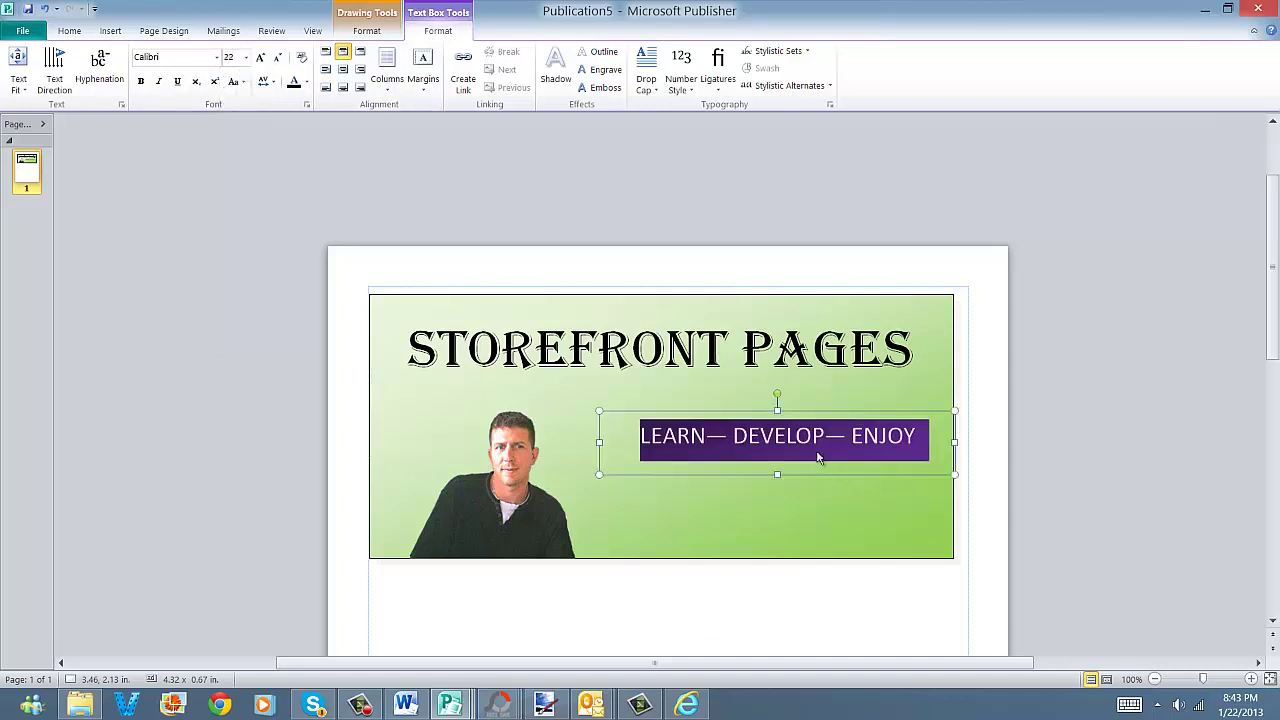
left_click_drag(797, 458, 777, 462)
left_click_drag(925, 440, 636, 440)
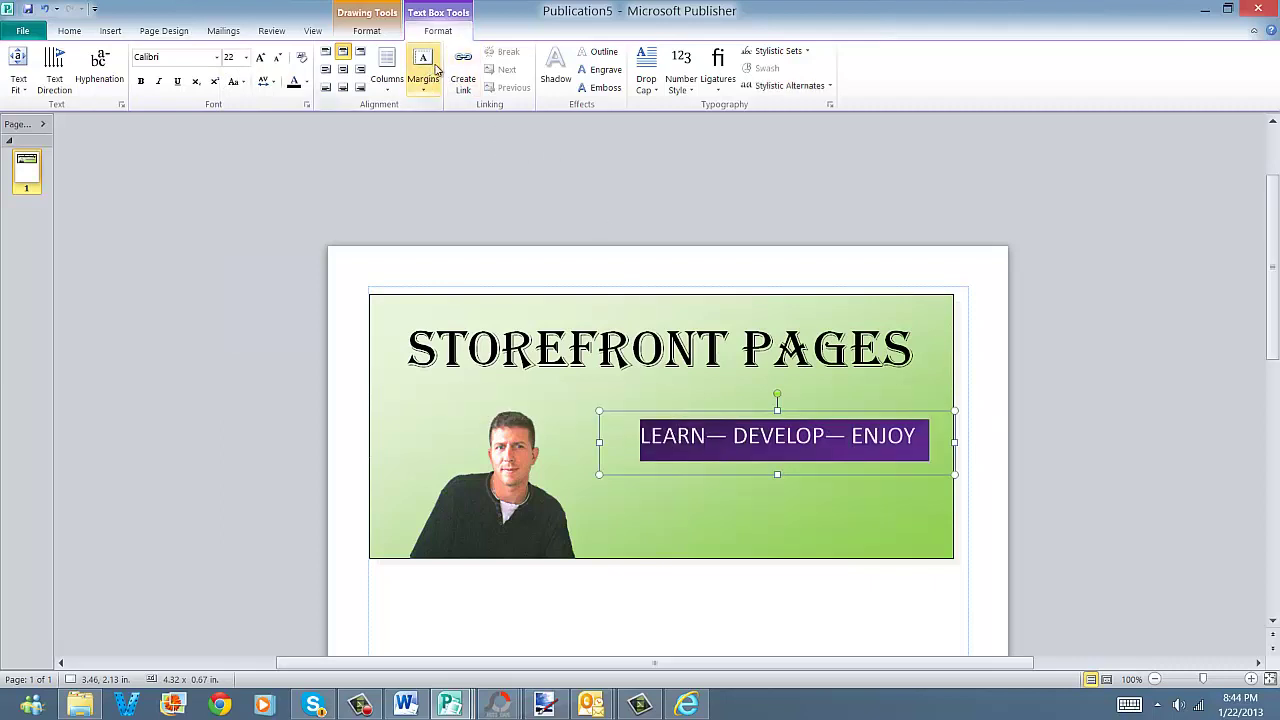
left_click(600, 52)
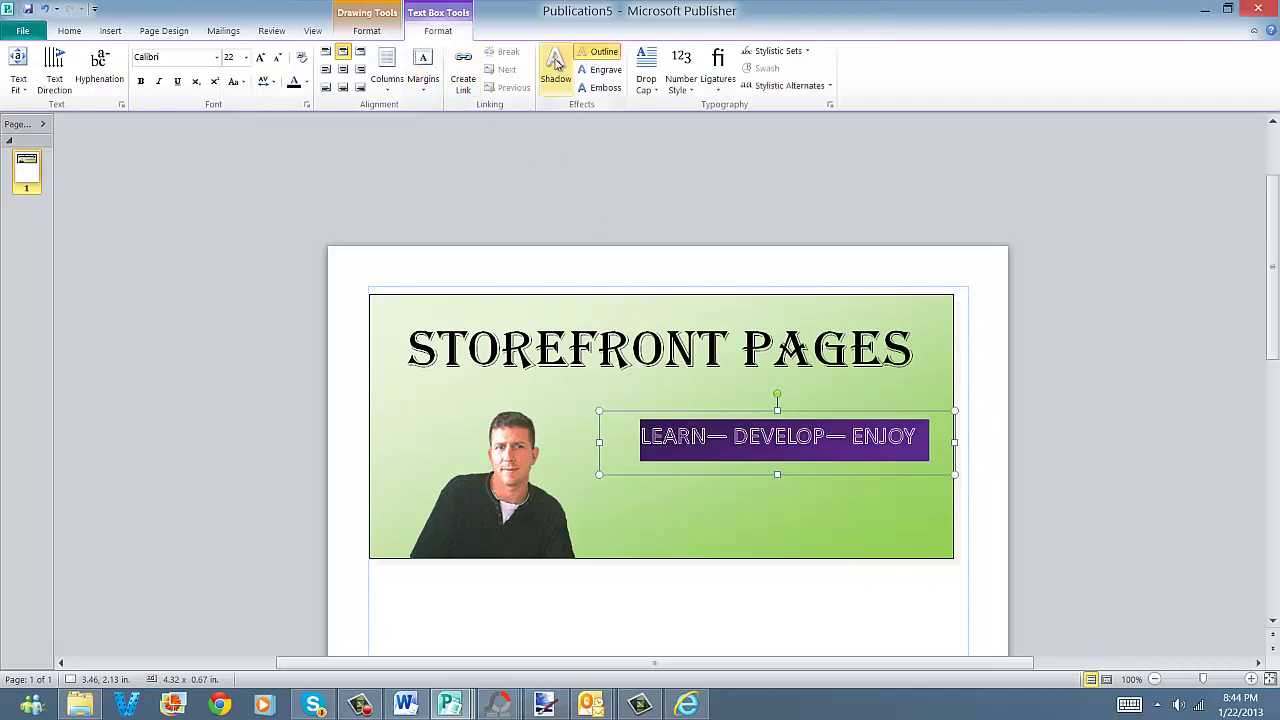
left_click(556, 62)
key("Escape")
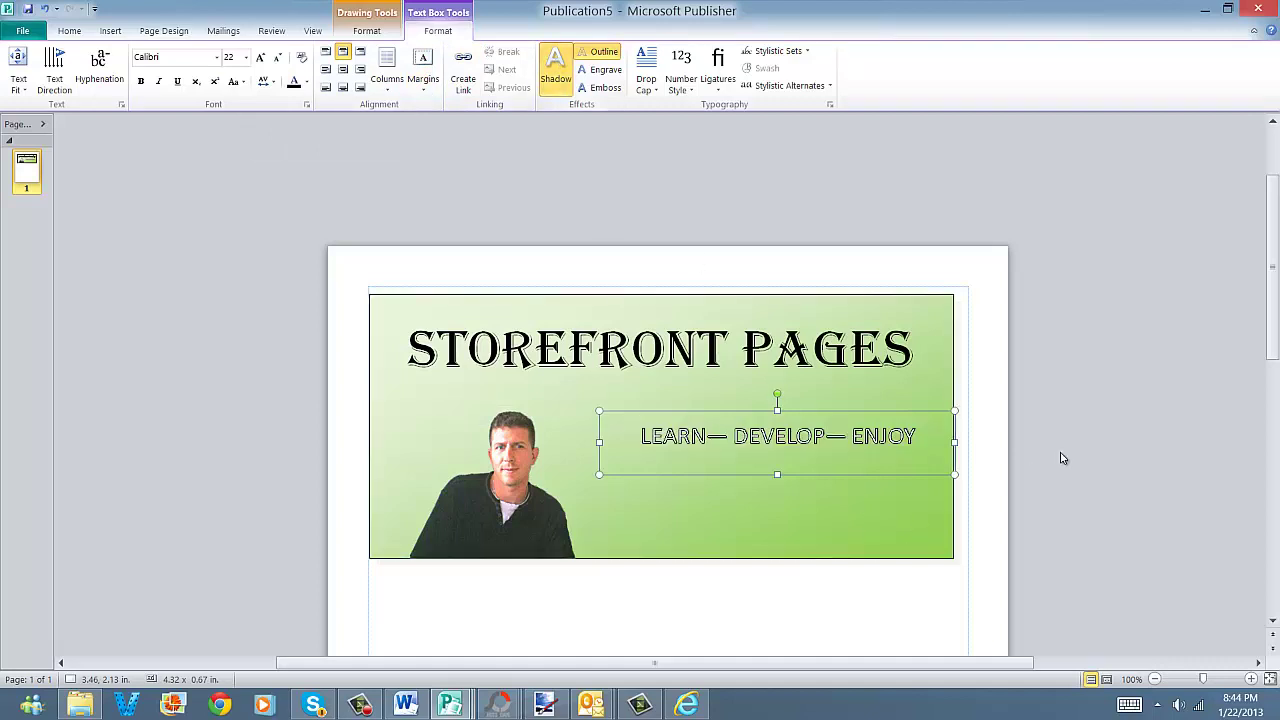
Shift the man's photo further left and move the tagline box lower in the banner.
left_click(1063, 458)
left_click(792, 436)
key("Escape")
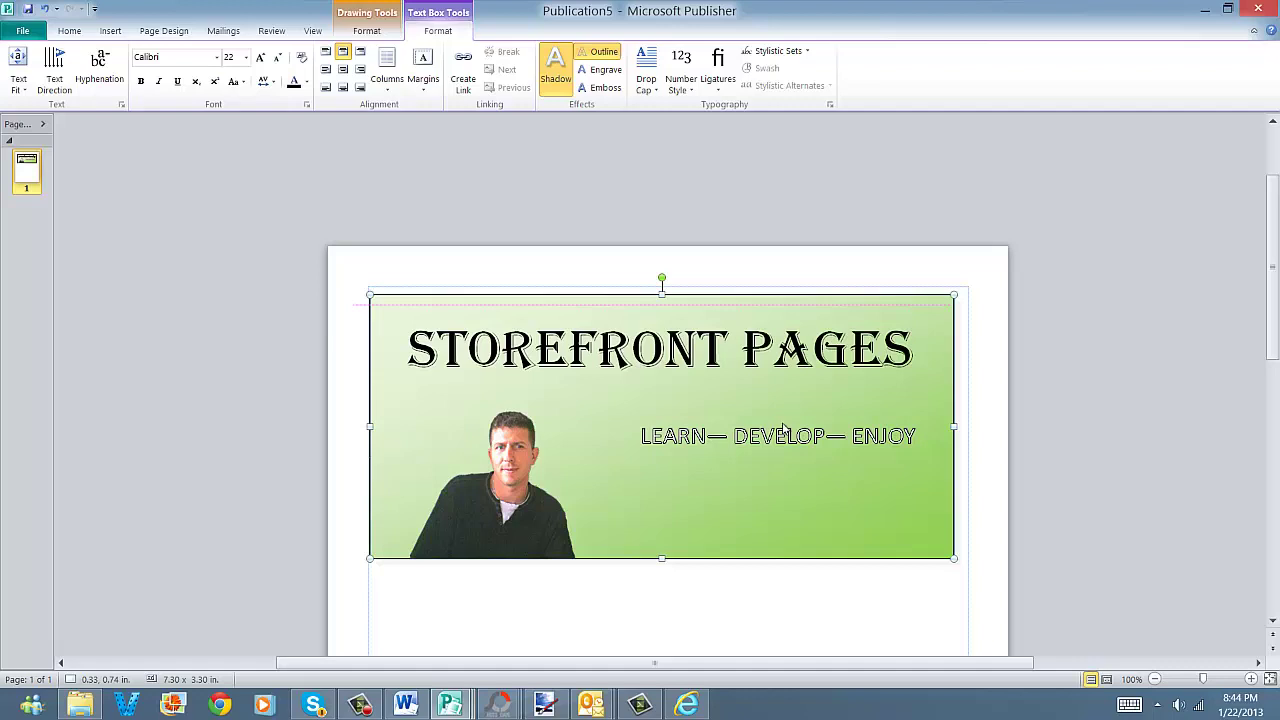
left_click(740, 457)
left_click(748, 440)
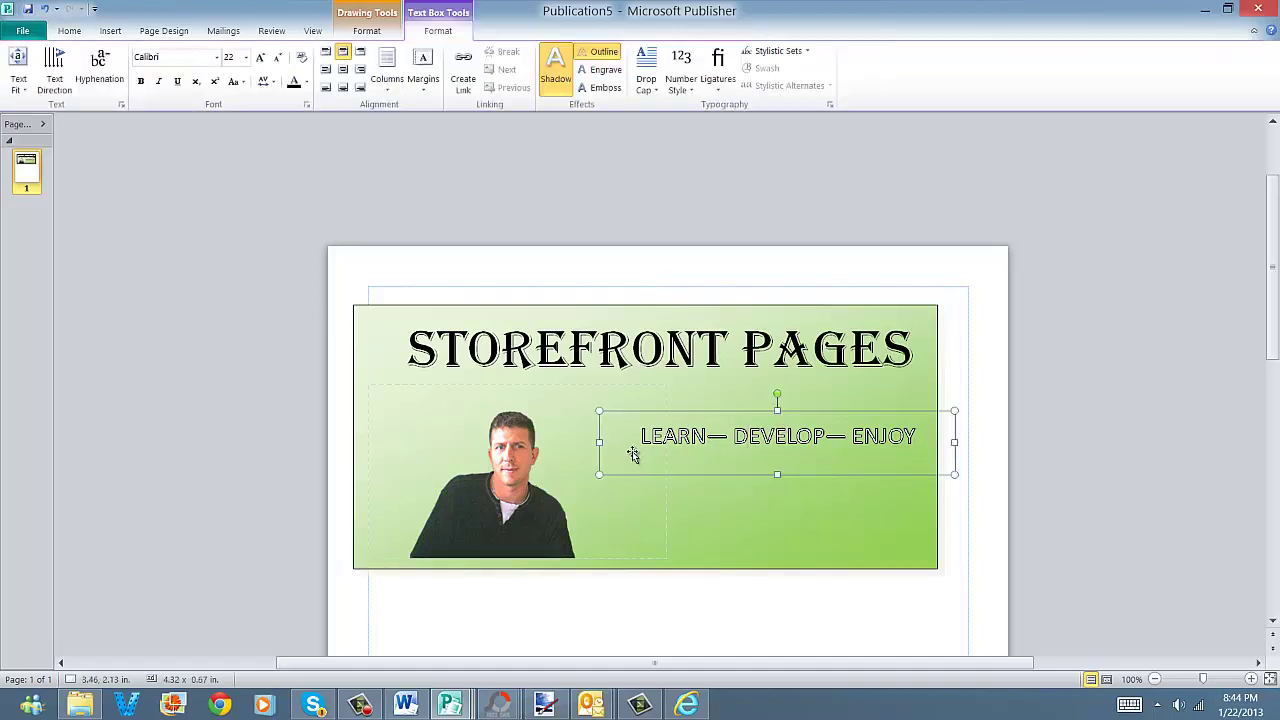
left_click_drag(634, 451, 595, 458)
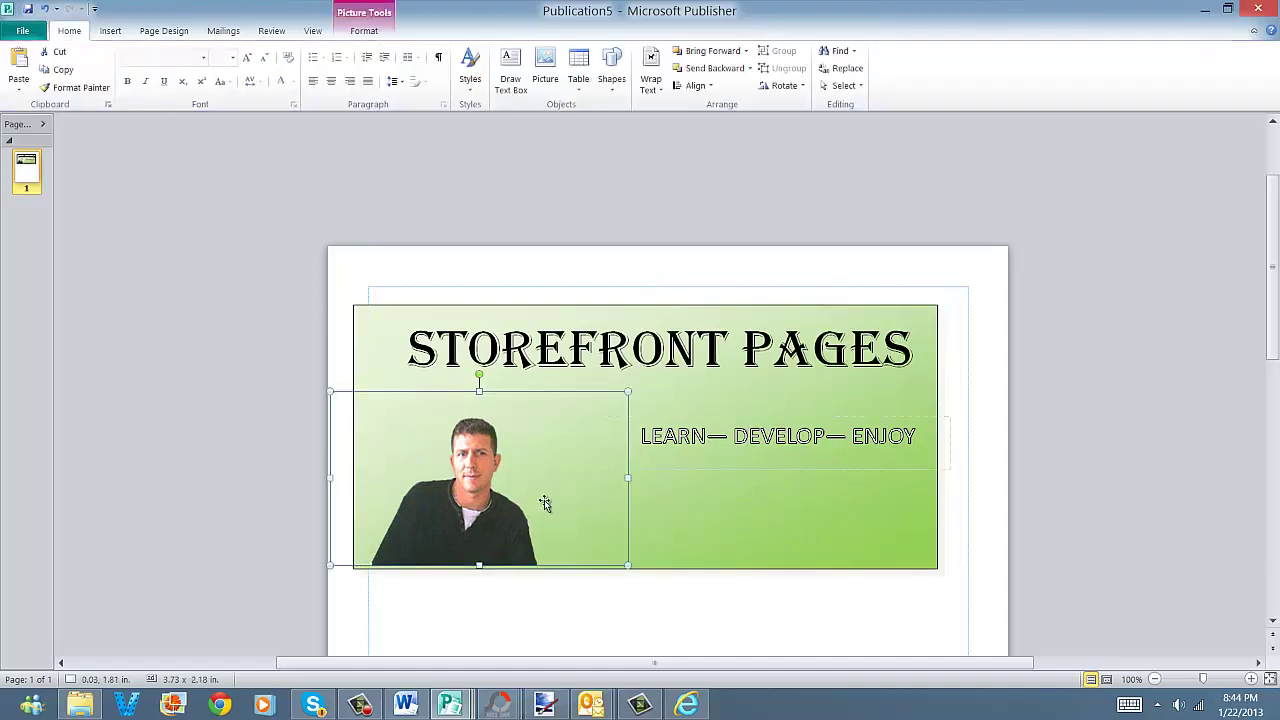
left_click_drag(551, 488, 546, 488)
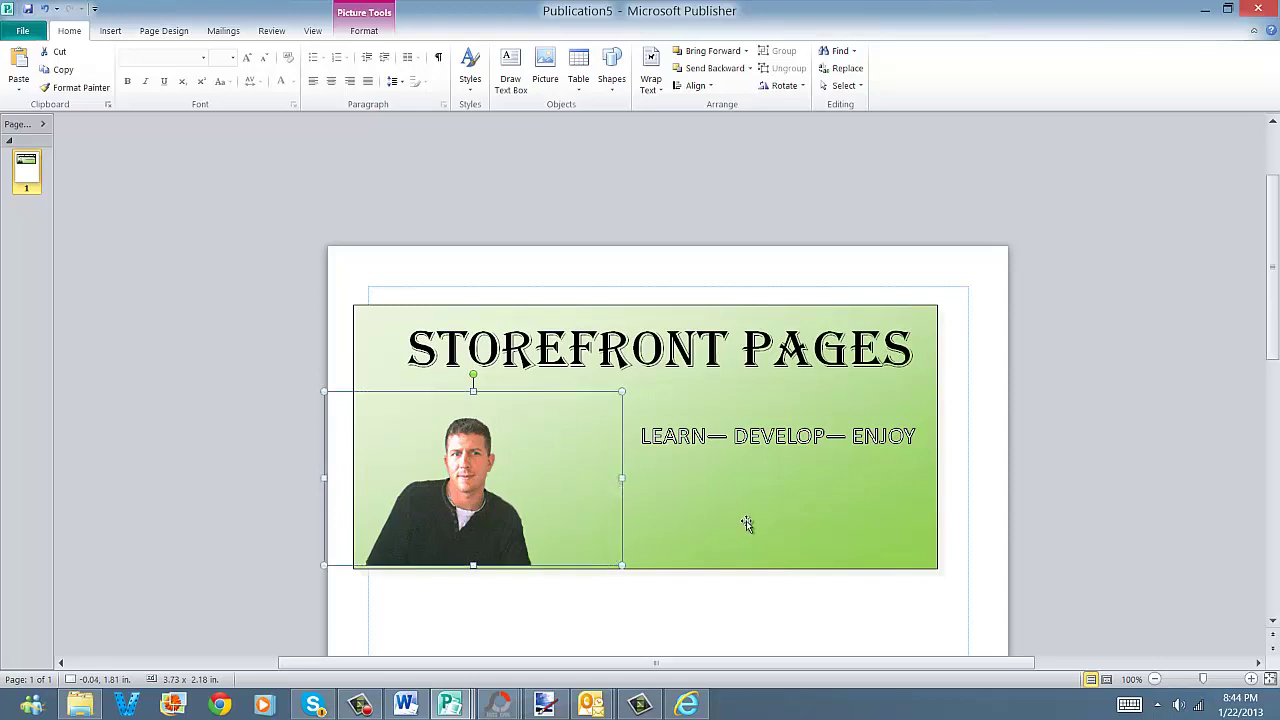
left_click(792, 415)
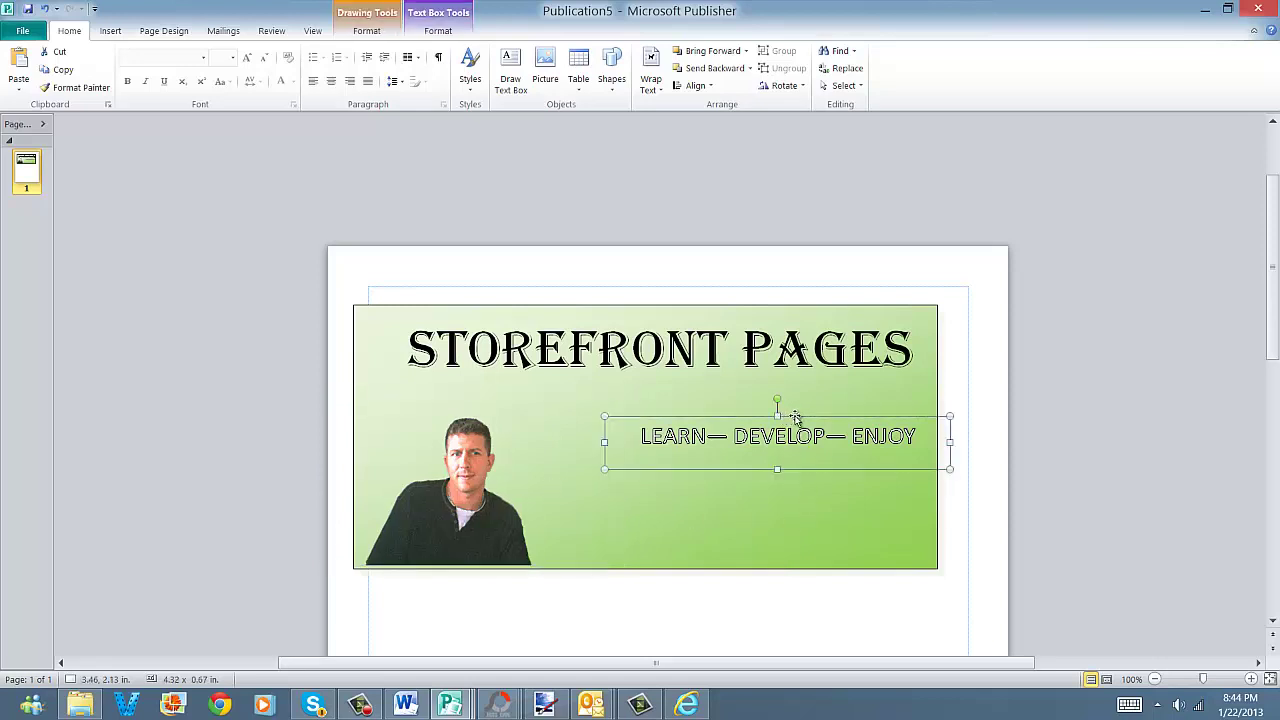
mouse_move(792, 415)
left_mouse_down()
mouse_move(793, 448)
mouse_move(778, 454)
left_mouse_up()
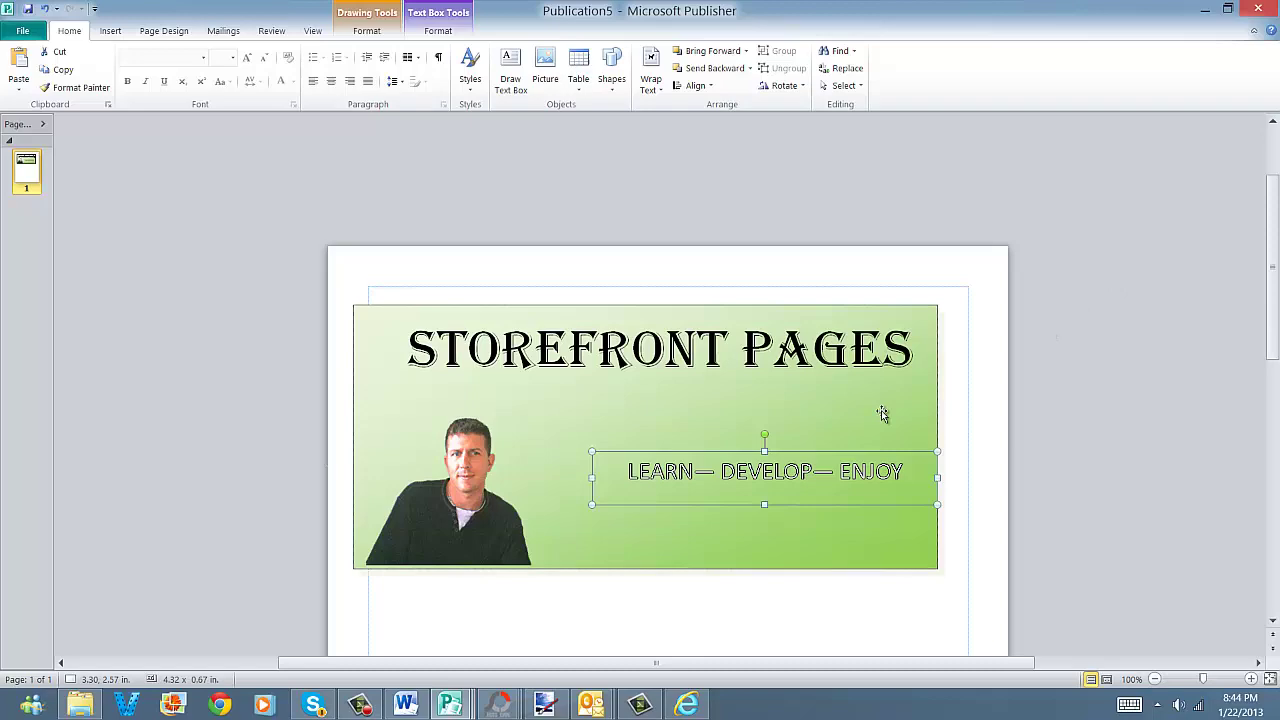
Save the banner as a JPEG named 'storefront paages demo' in the Pictures > clip art folder.
left_click(20, 33)
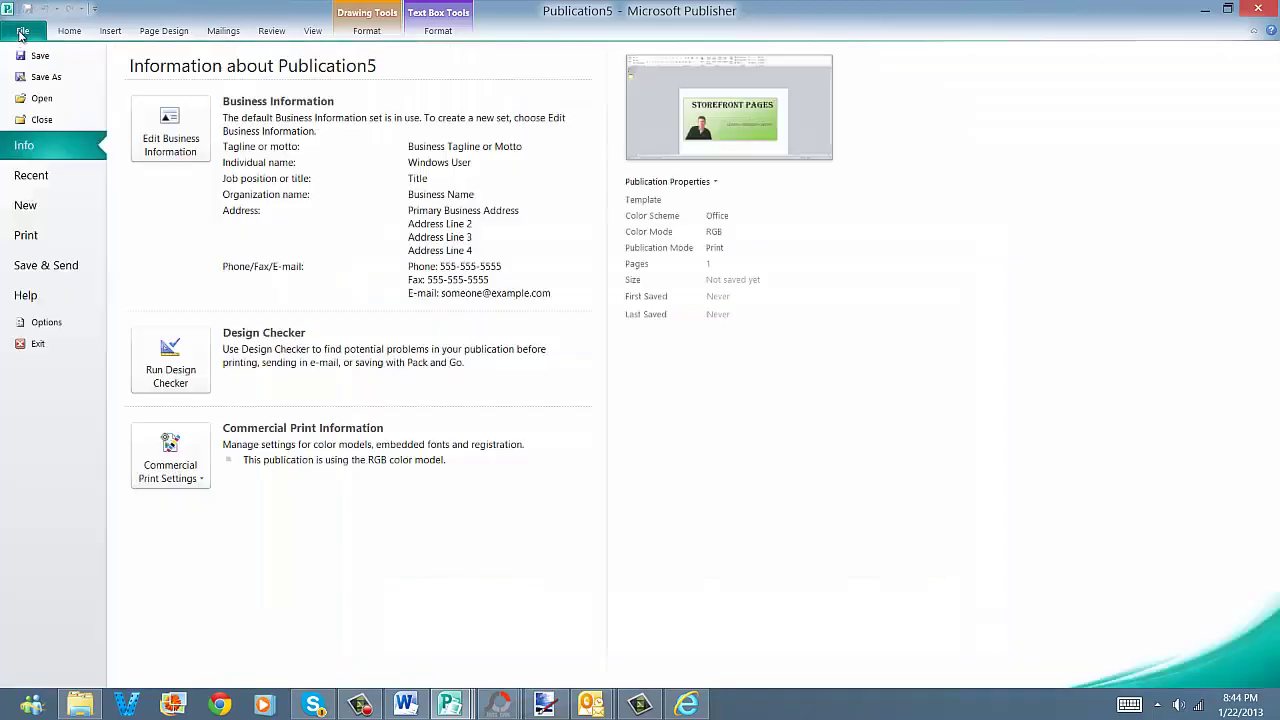
left_click(45, 78)
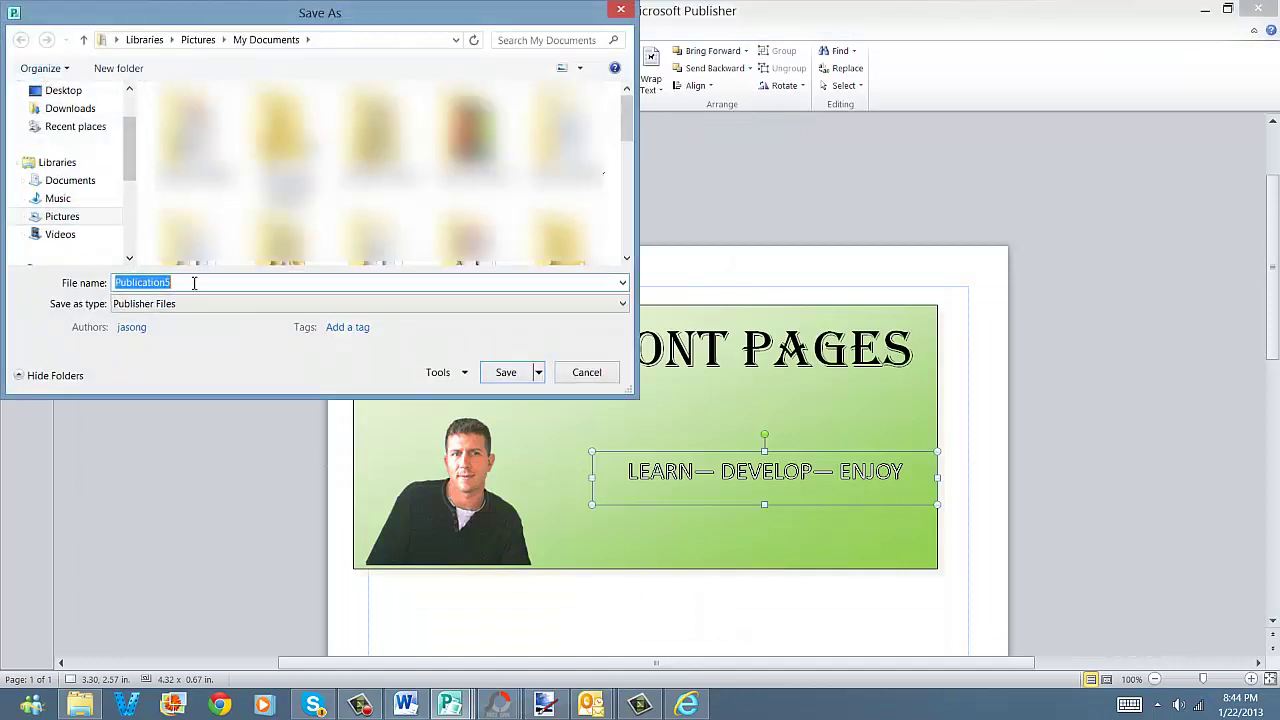
type("s")
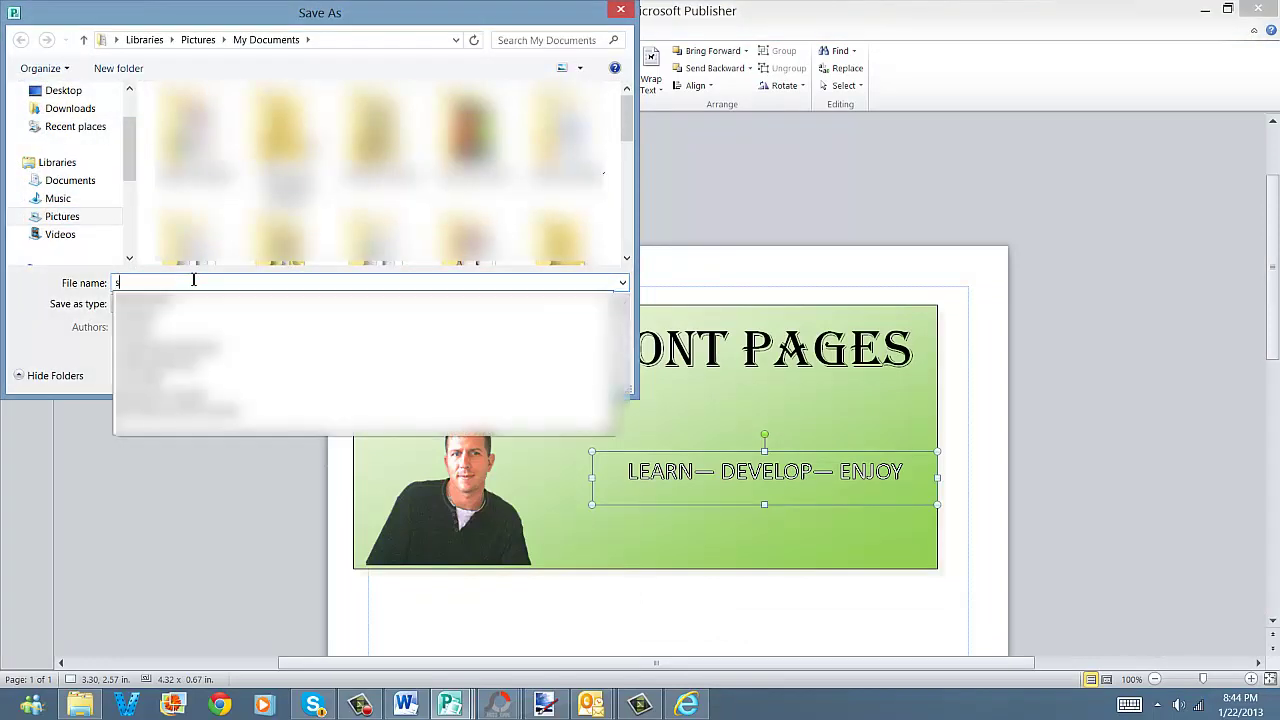
type("torefro")
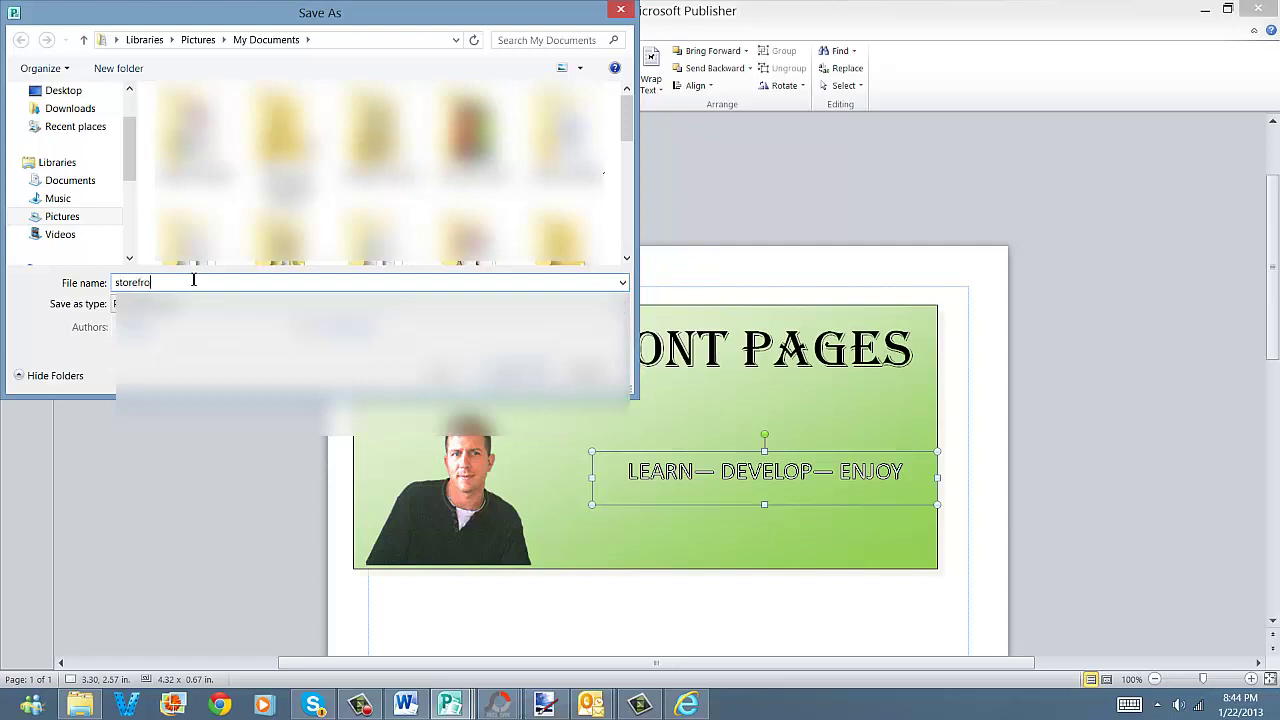
type("nt")
type(" paage")
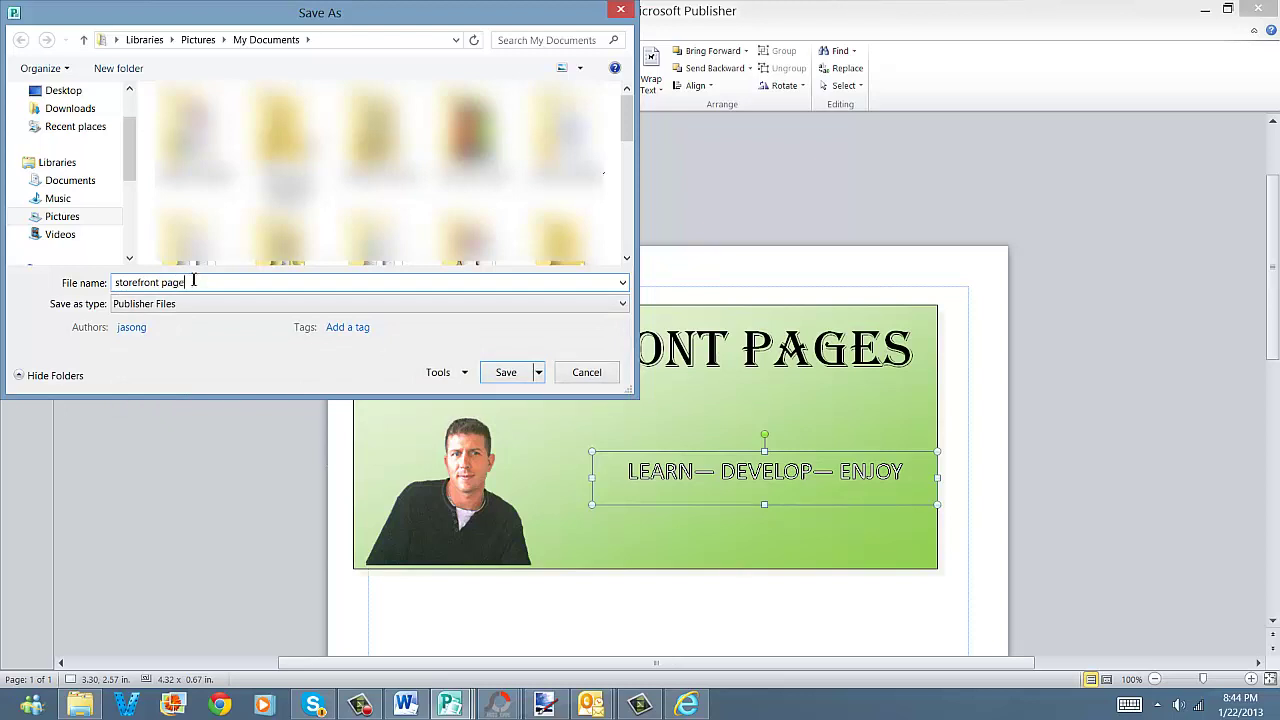
type("s demo")
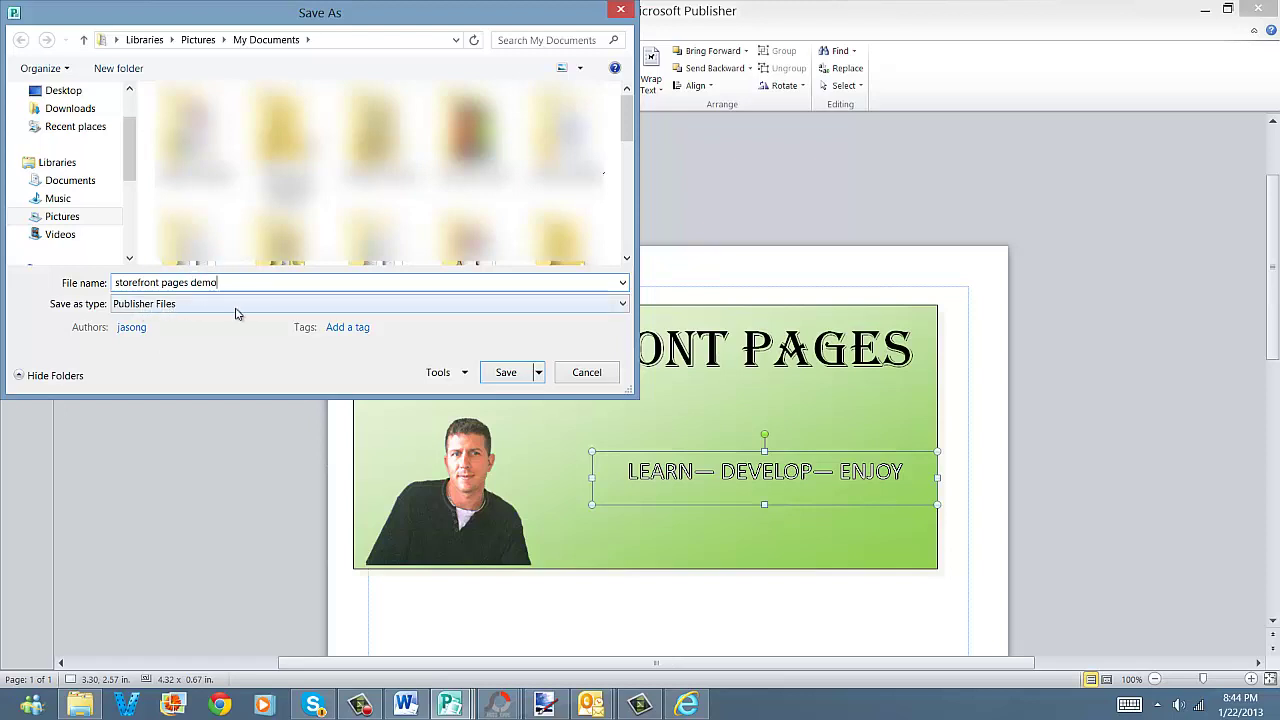
left_click(622, 304)
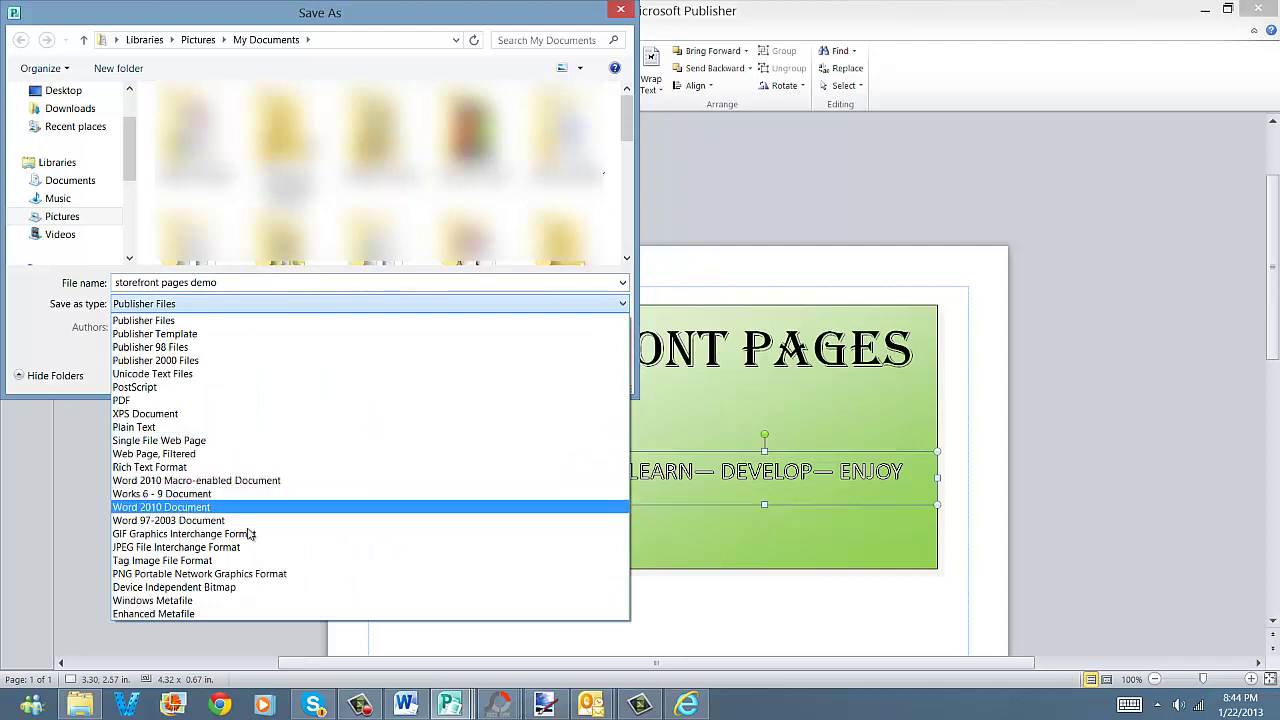
left_click(222, 547)
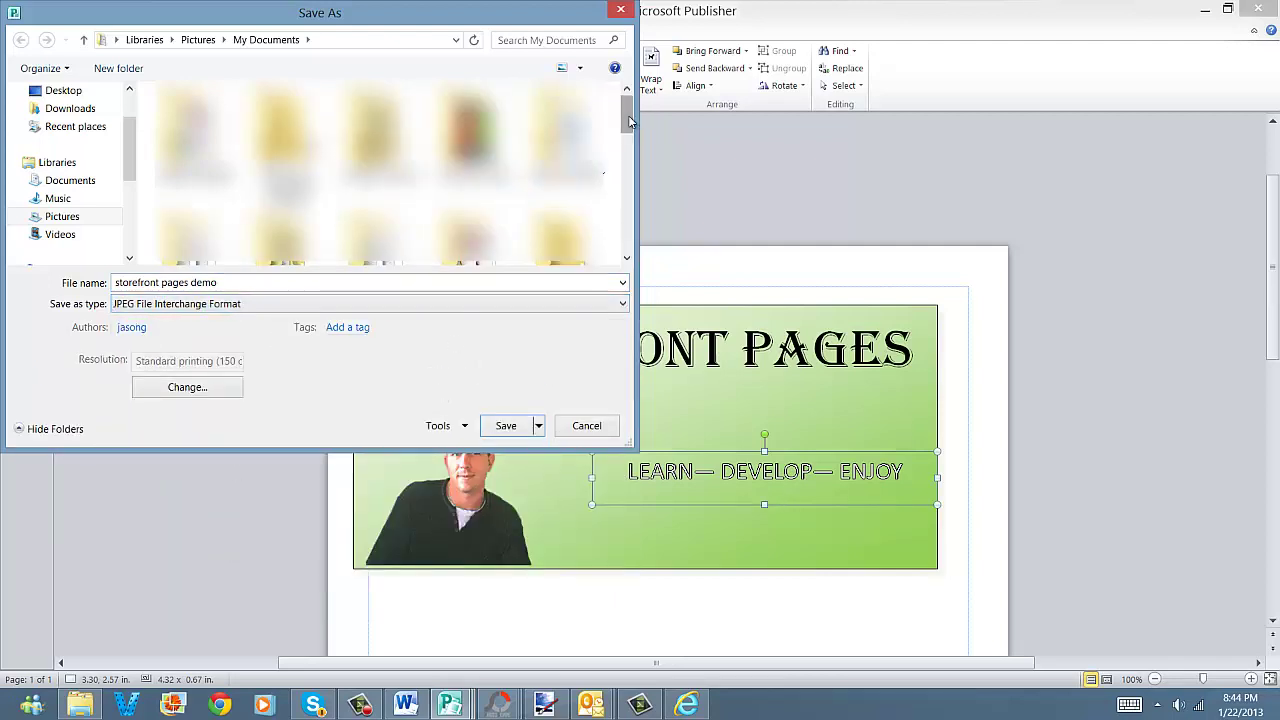
mouse_move(628, 124)
left_mouse_down()
mouse_move(620, 228)
mouse_move(618, 112)
left_mouse_up()
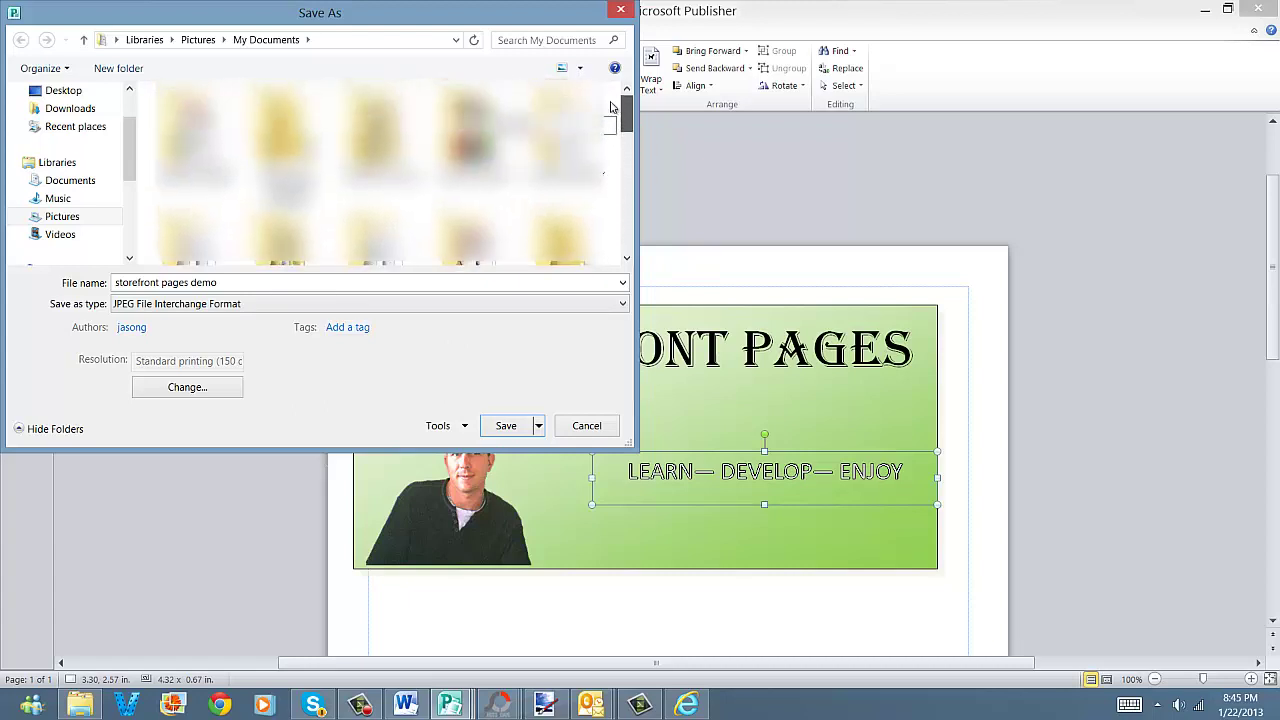
left_click(112, 217)
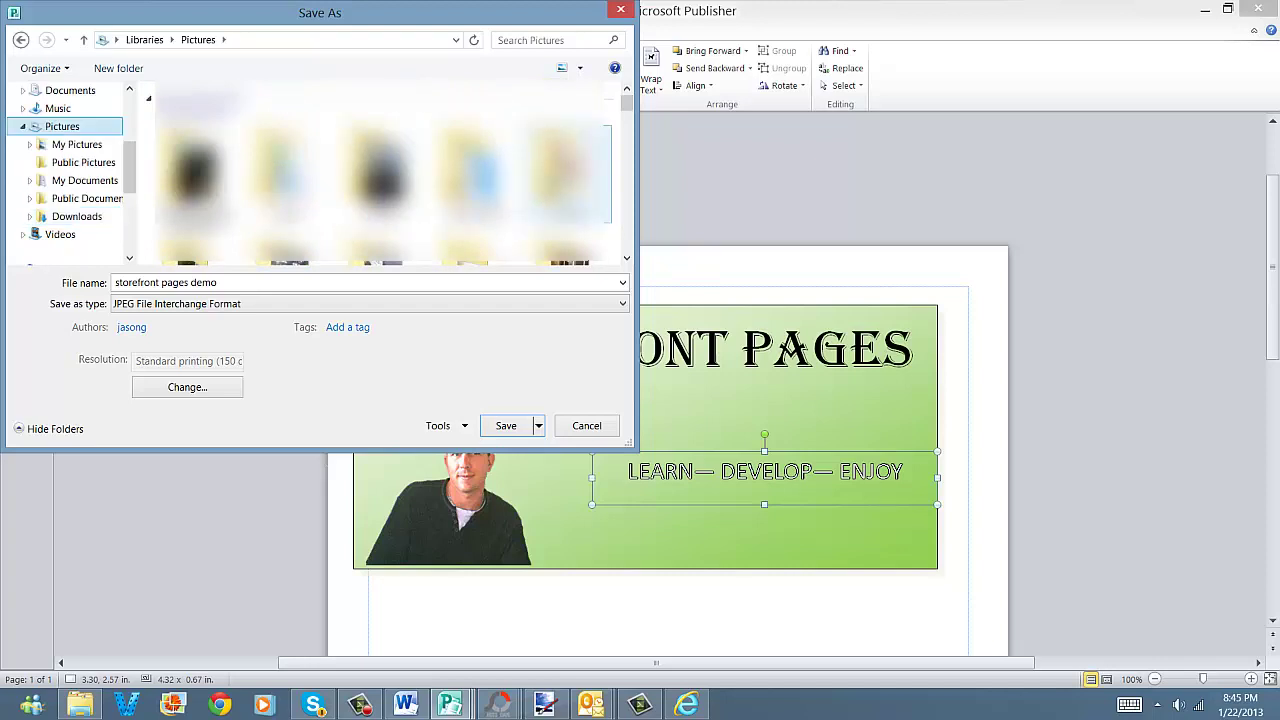
double_click(566, 172)
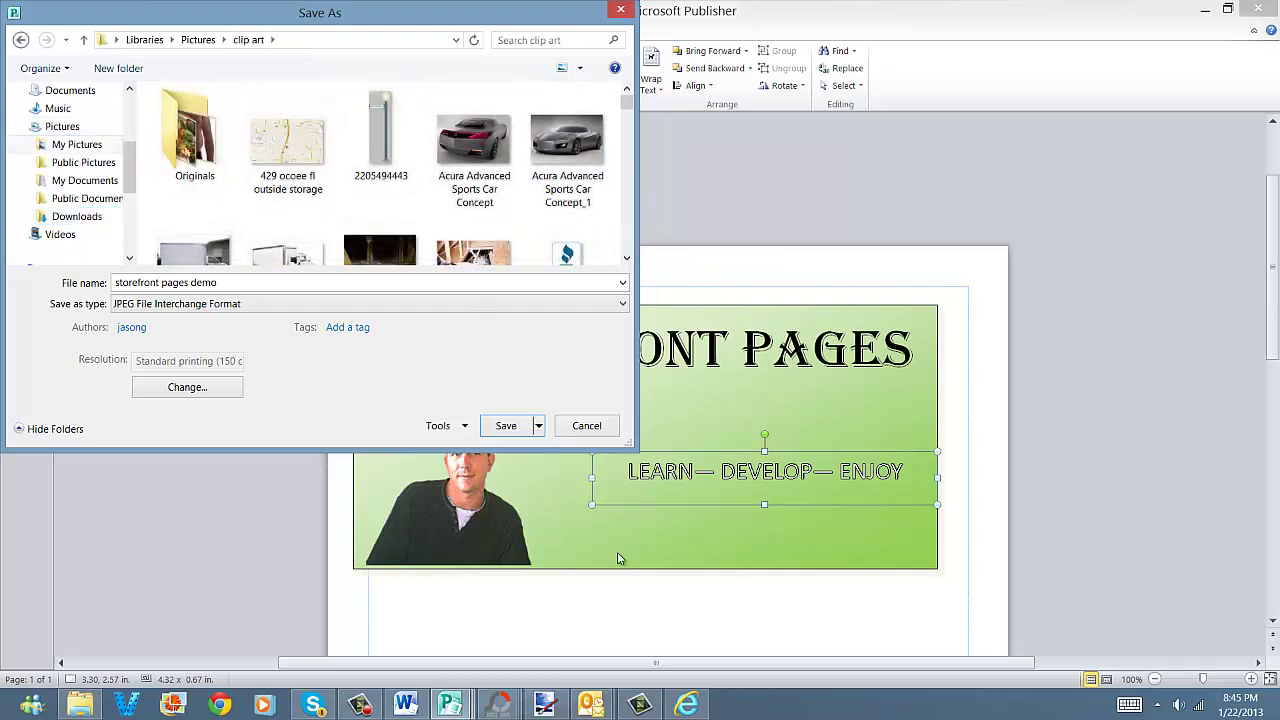
left_click(501, 426)
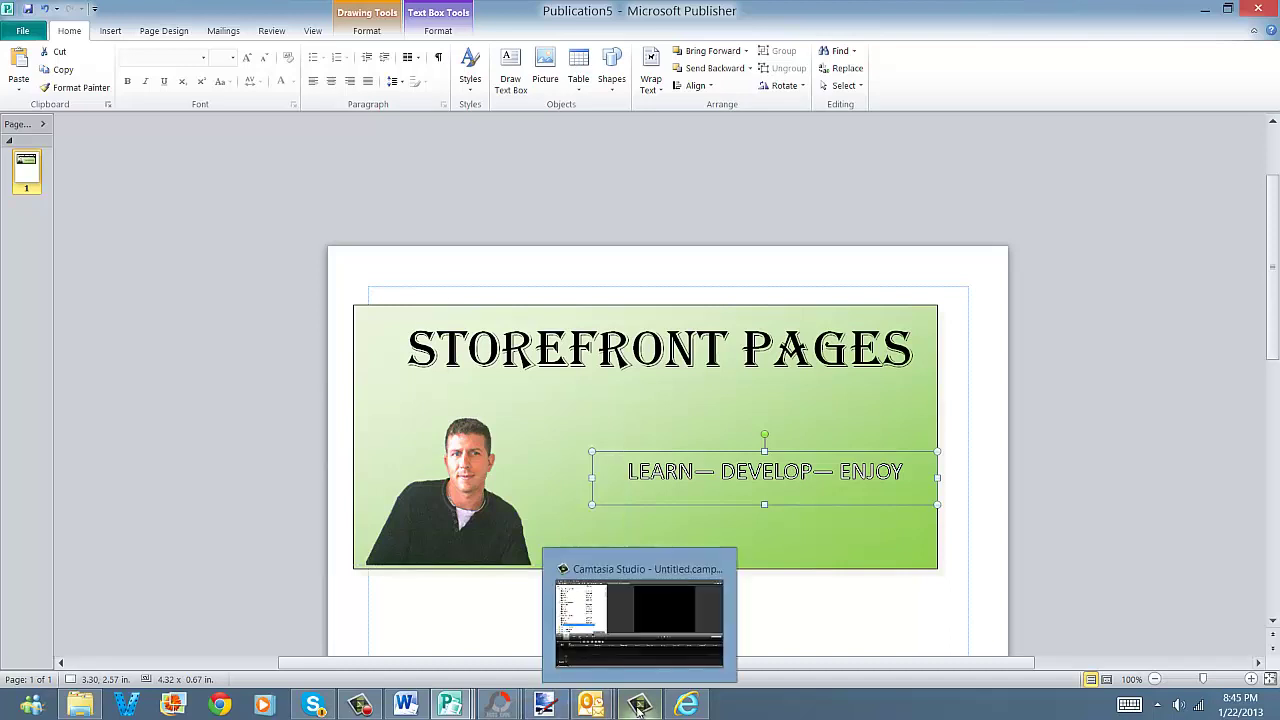
Switch to the Paint.NET window showing the man's cut-out photo.
left_click(546, 707)
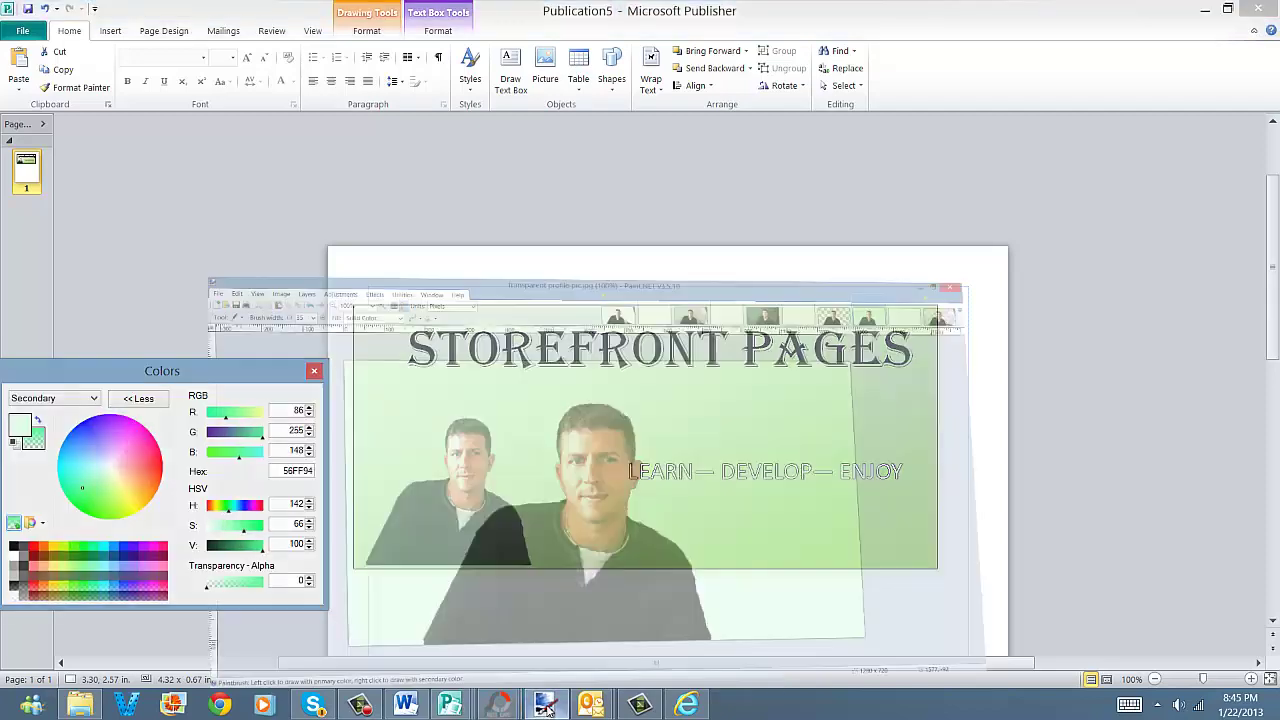